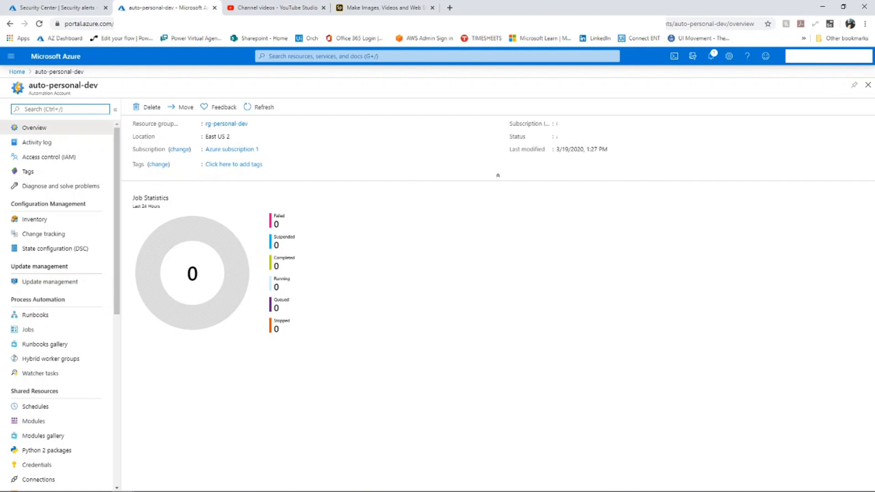
# - Open the Extensions page of the vm-updateMngmt virtual machine and check its installed extensions
pyautogui.click(17, 72)
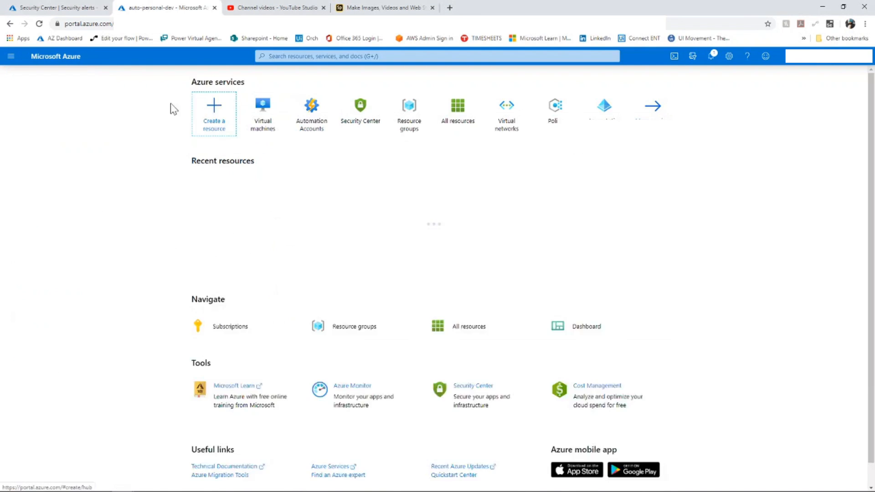
pyautogui.click(262, 112)
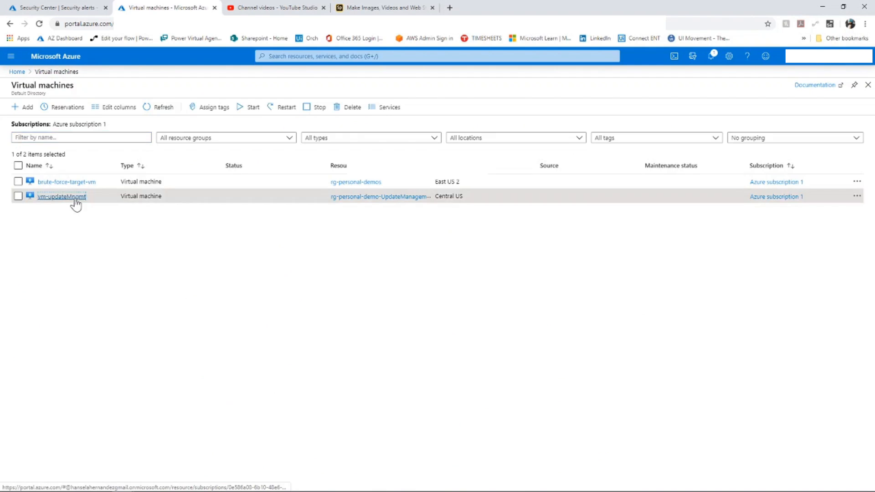
pyautogui.click(68, 198)
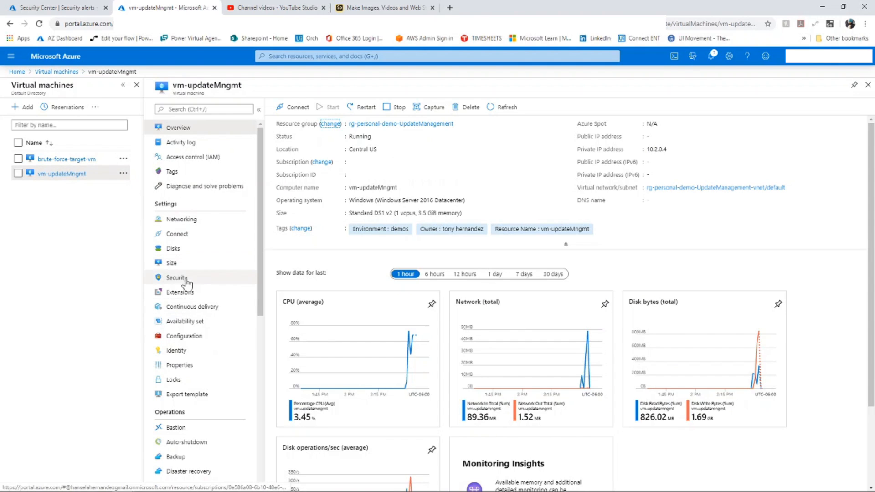
pyautogui.click(187, 294)
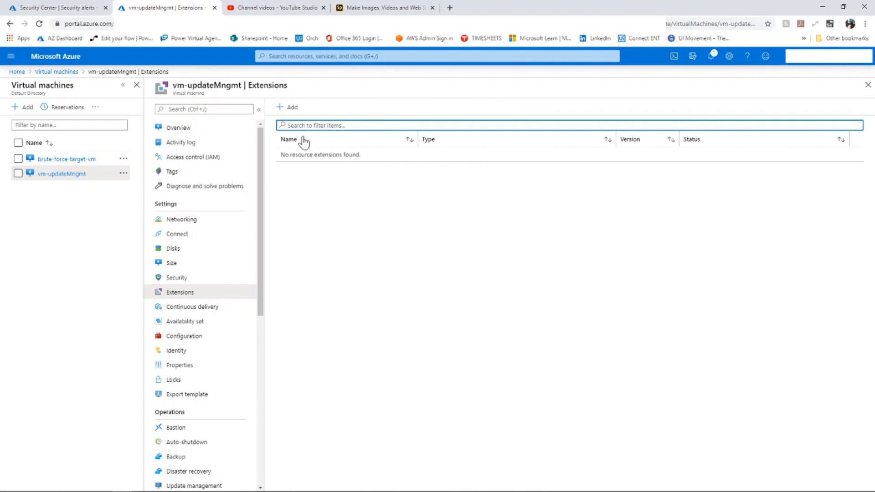
pyautogui.click(315, 56)
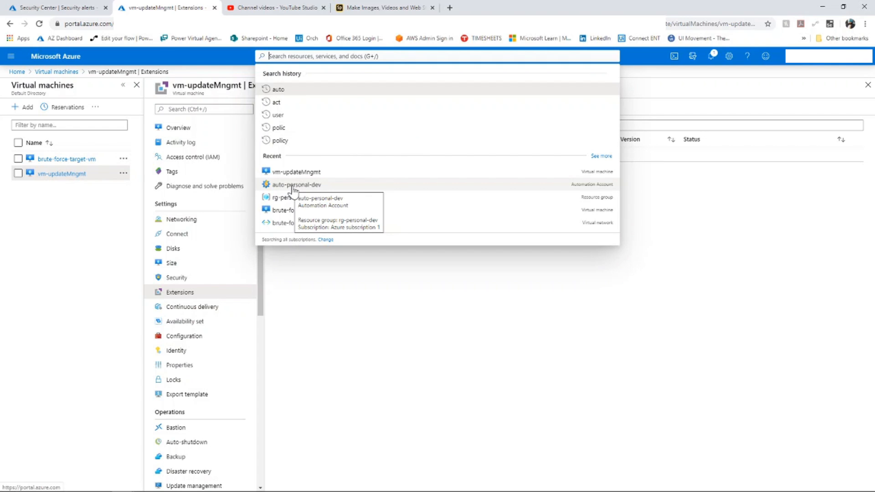
pyautogui.click(451, 306)
# - Browse the catalogue of extensions that can be added to vm-updateMngmt and return to its Extensions page without adding one
pyautogui.click(283, 108)
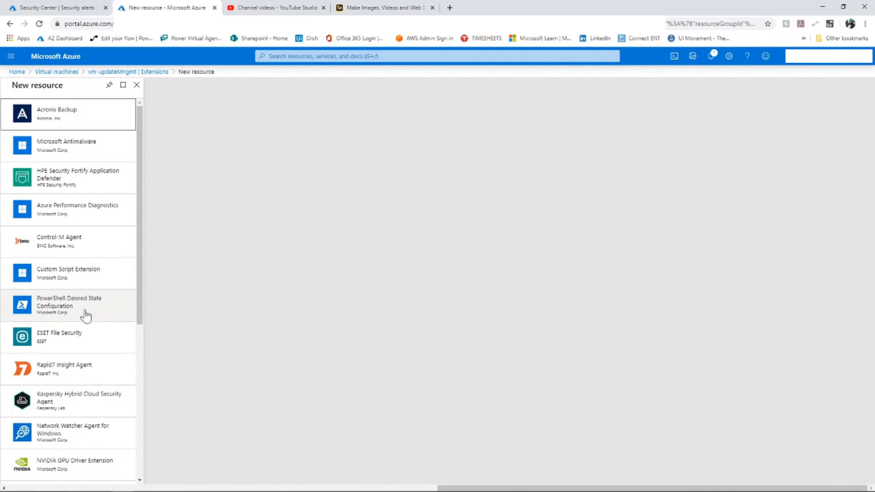
pyautogui.scroll(-6, 84, 338)
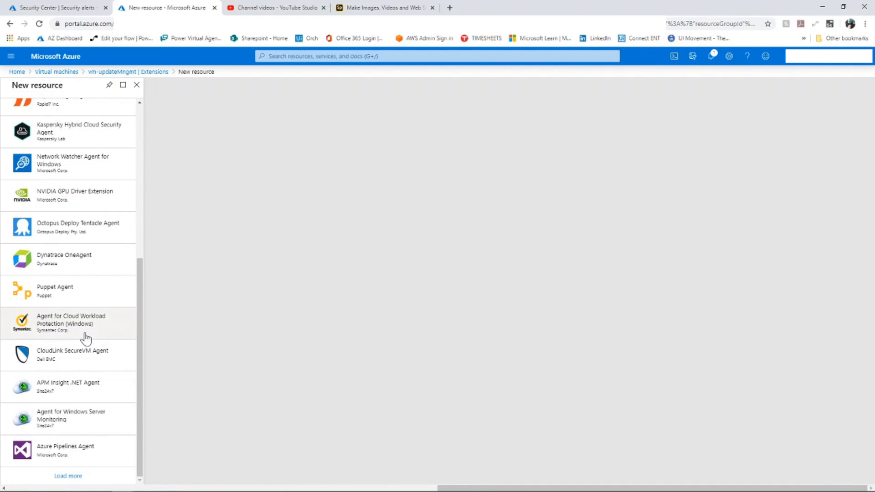
pyautogui.scroll(6, 85, 338)
pyautogui.click(136, 85)
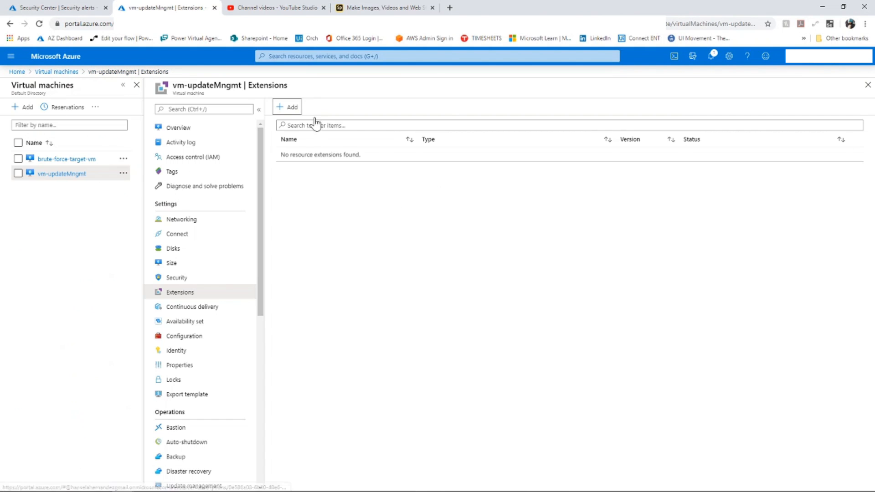
pyautogui.click(280, 109)
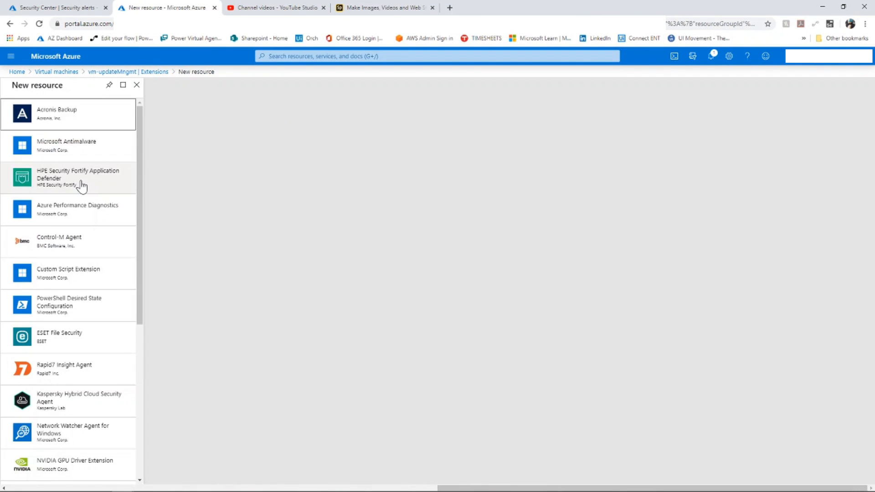
pyautogui.scroll(-6, 81, 184)
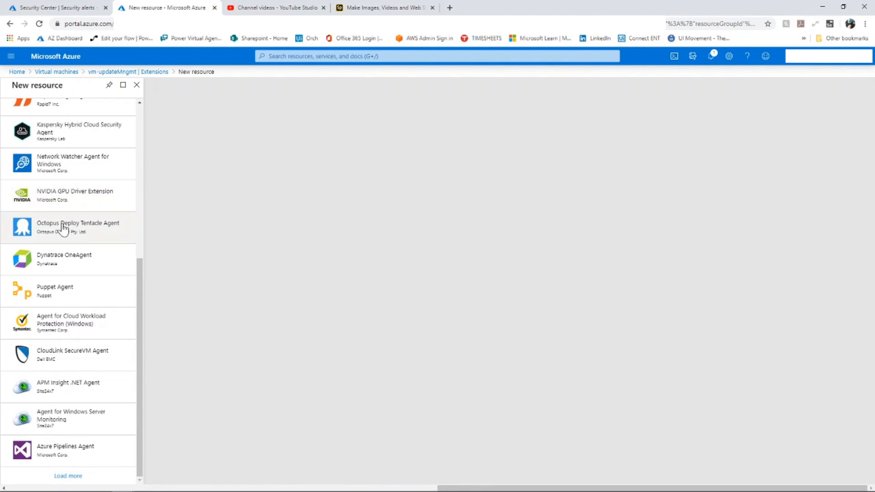
pyautogui.scroll(6, 63, 227)
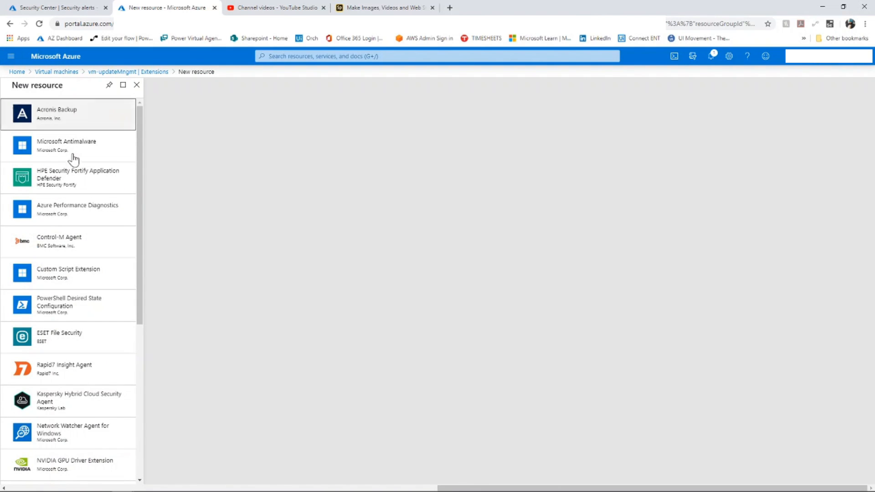
pyautogui.scroll(-6, 71, 160)
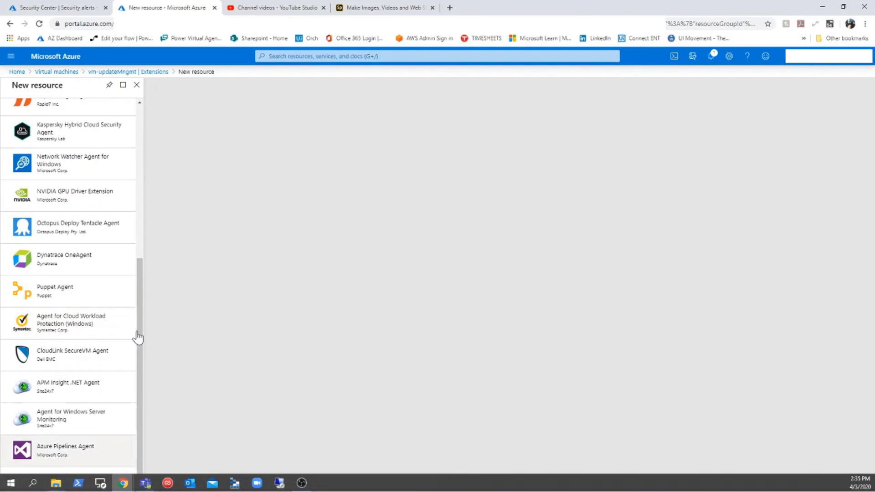
pyautogui.click(155, 71)
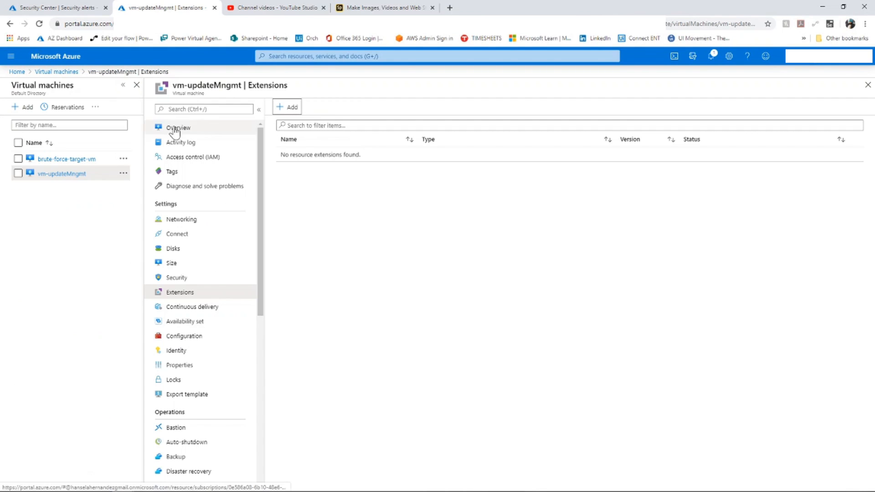
# - Enable Update Management for the vm-updateMngmt virtual machine from the auto-personal-dev automation account
pyautogui.click(271, 56)
pyautogui.click(289, 184)
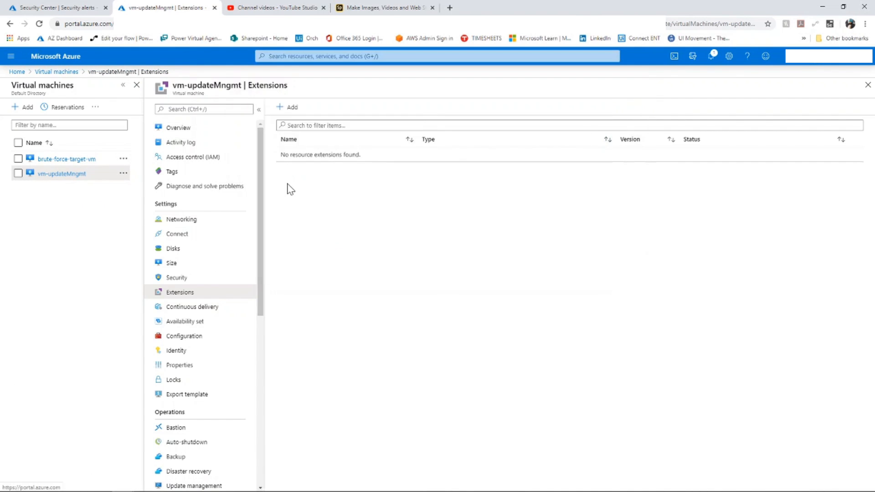
pyautogui.click(49, 284)
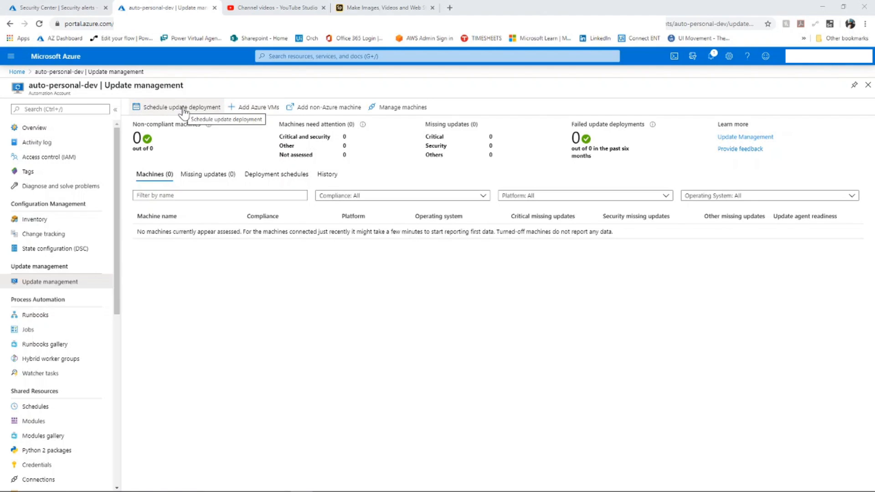
pyautogui.click(253, 109)
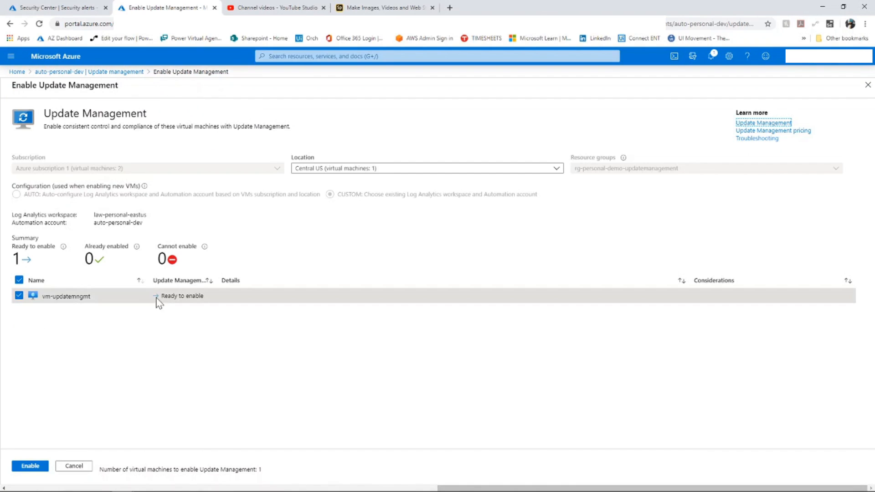
pyautogui.click(23, 468)
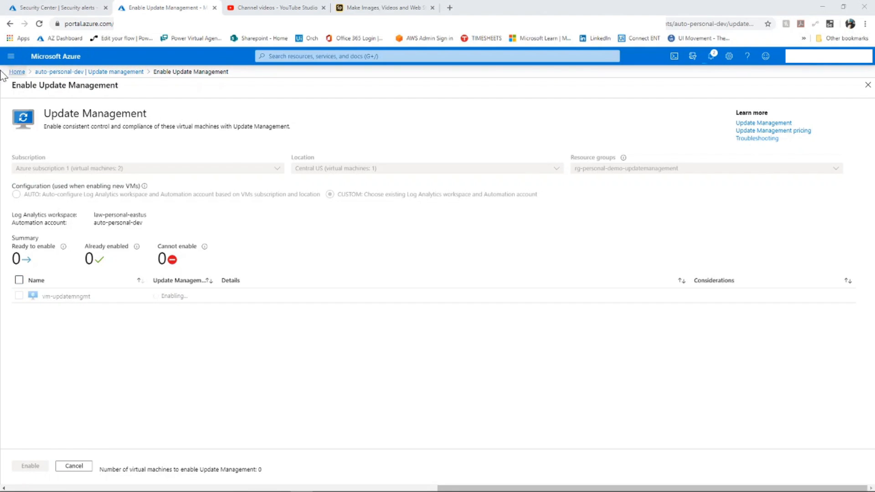
# - Return to the extensions of vm-updateMngmt and view the details of the MicrosoftMonitoringAgent extension
pyautogui.click(11, 55)
pyautogui.click(49, 253)
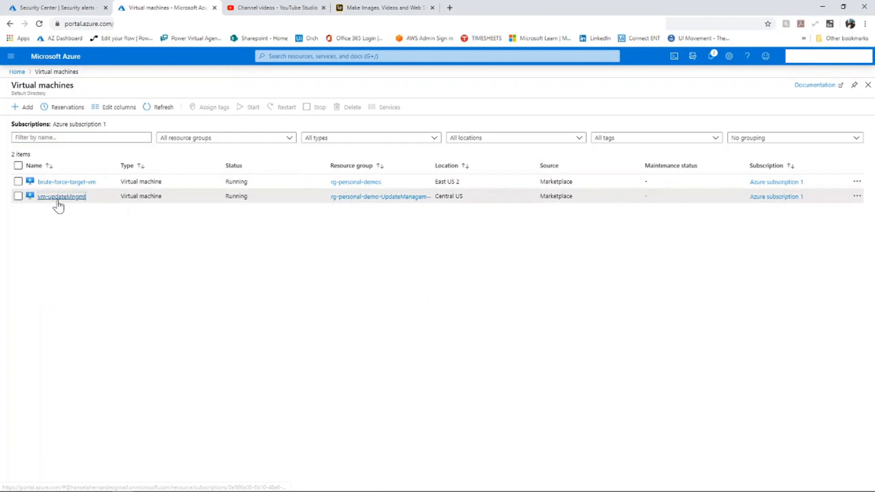
pyautogui.click(58, 200)
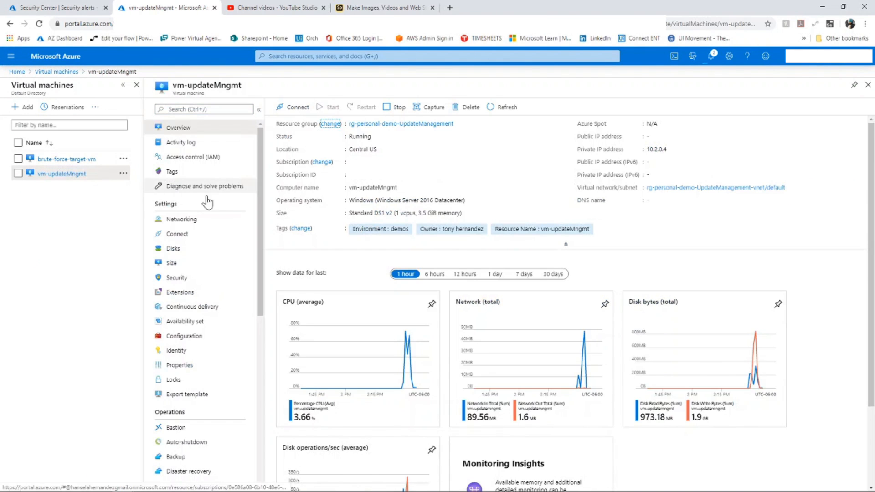
pyautogui.click(190, 297)
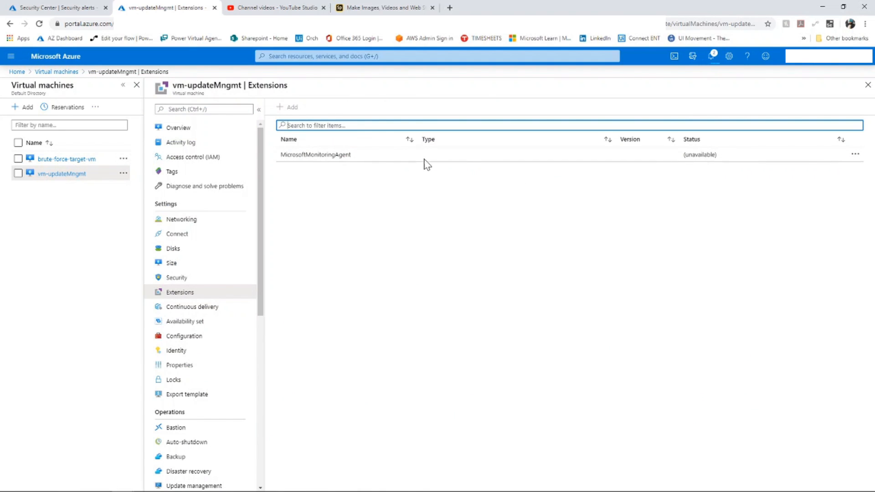
pyautogui.click(545, 158)
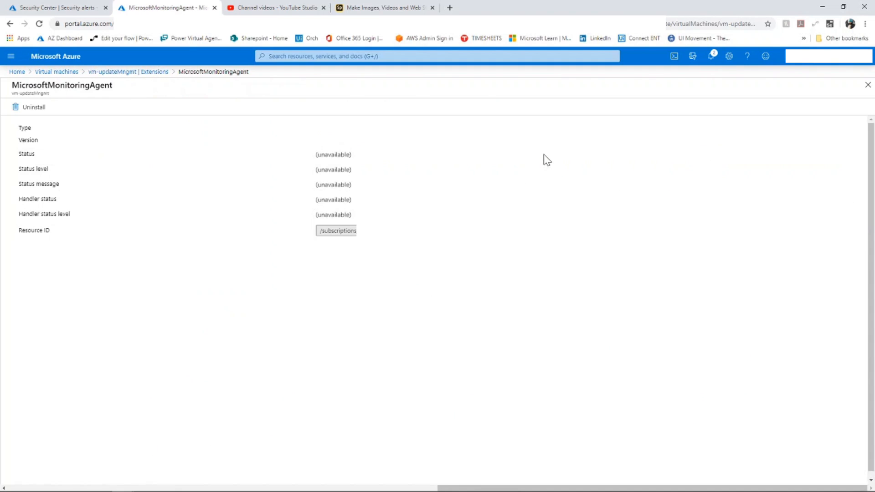
# - Reload the extensions list of vm-updateMngmt and recheck the provisioning details of MicrosoftMonitoringAgent
pyautogui.click(125, 73)
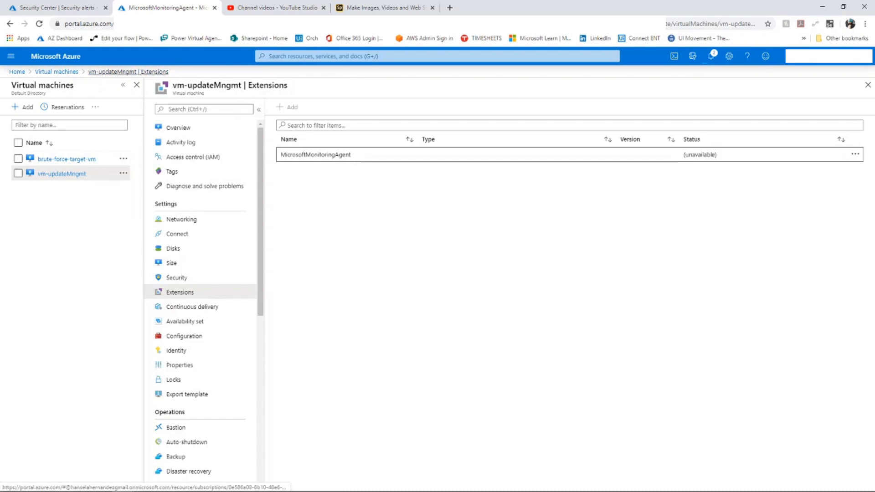
pyautogui.click(54, 72)
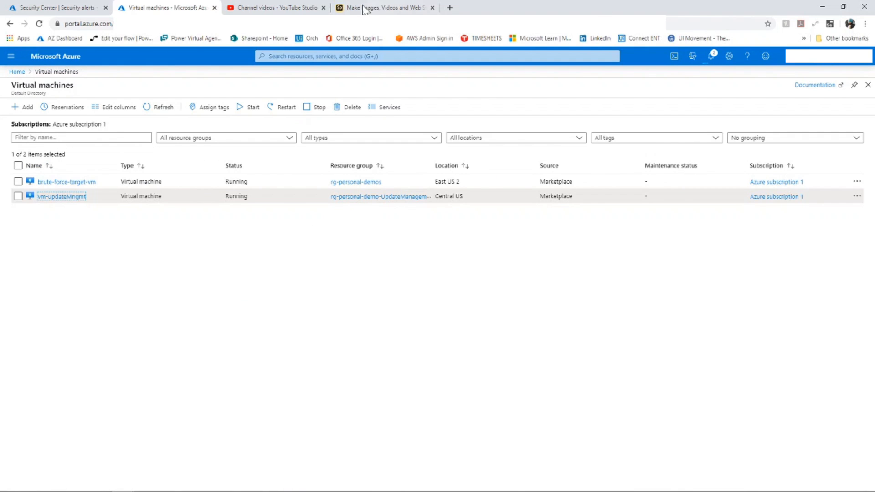
pyautogui.click(62, 196)
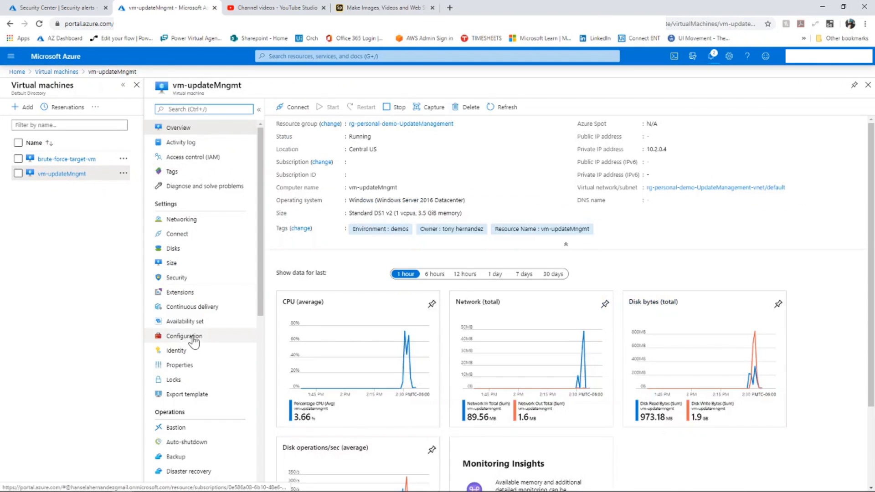
pyautogui.click(180, 293)
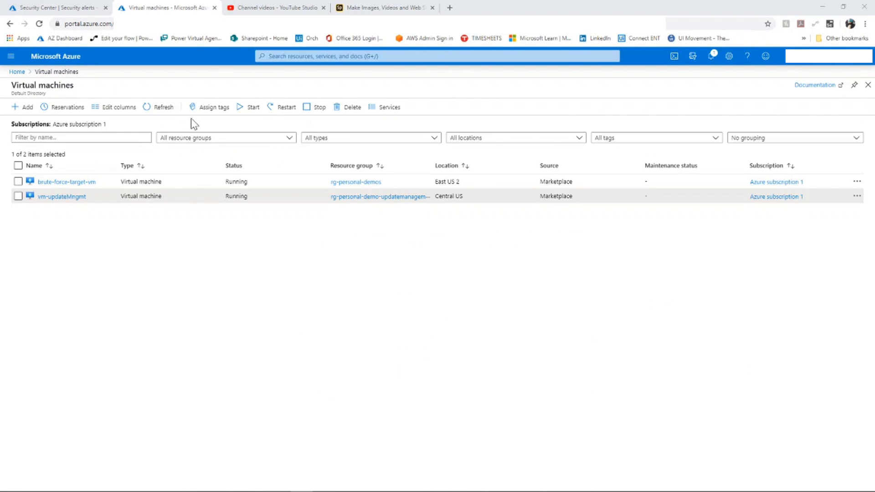
pyautogui.click(61, 196)
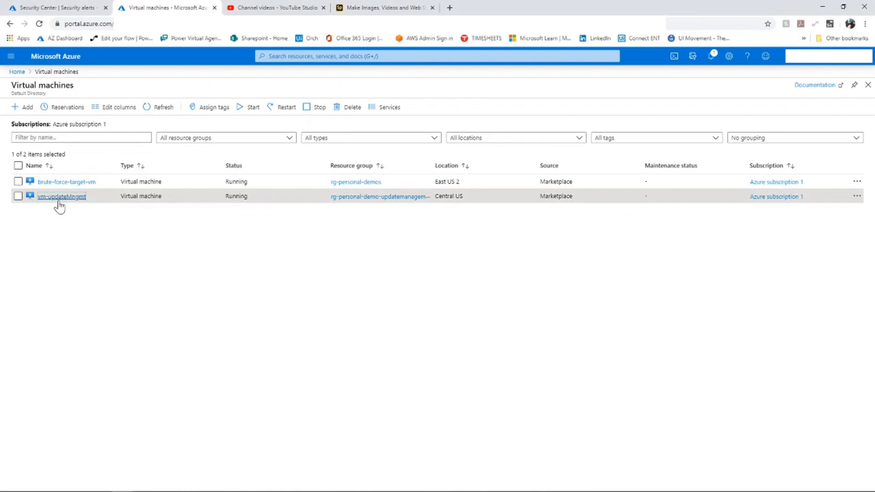
pyautogui.click(180, 293)
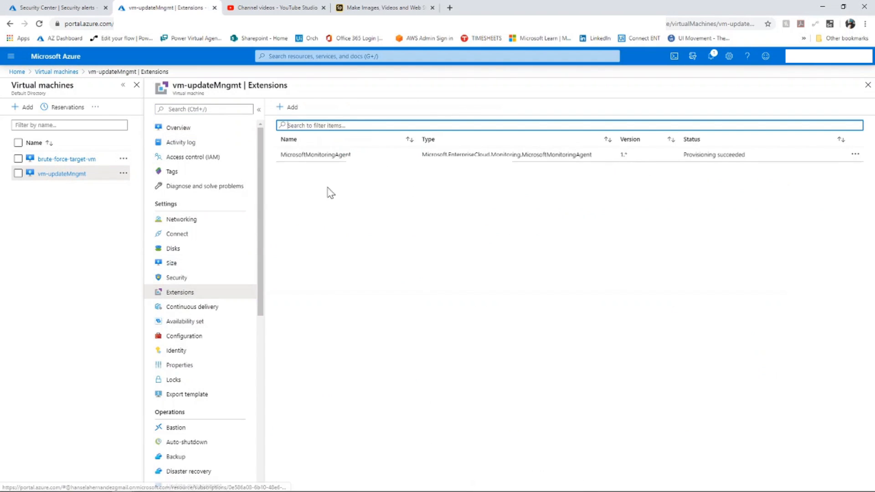
pyautogui.click(487, 156)
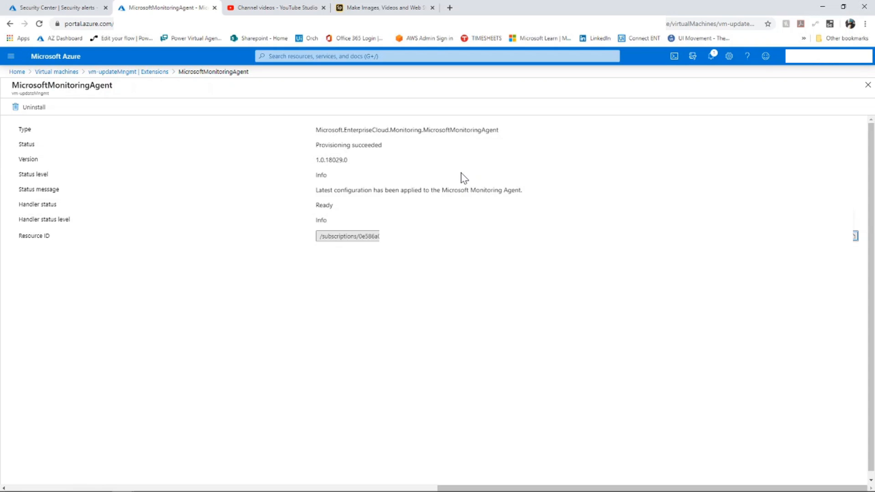
# - Open the Update management page of the auto-personal-dev automation account
pyautogui.click(292, 56)
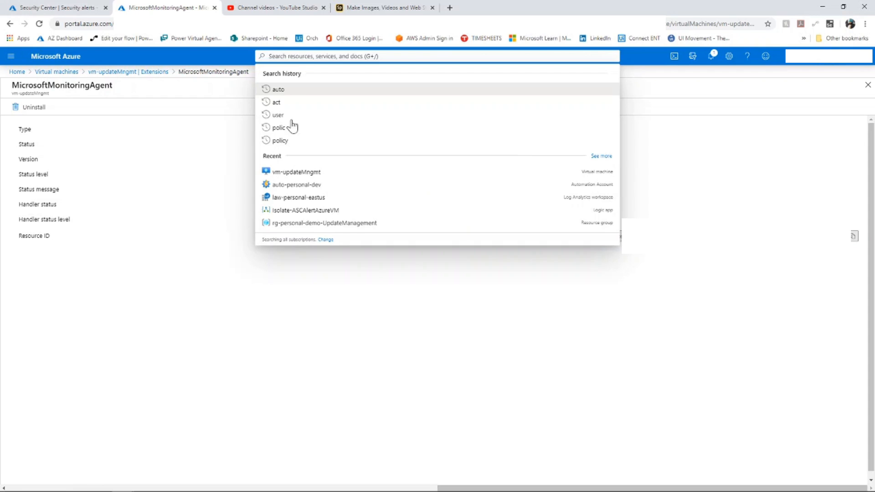
pyautogui.click(301, 185)
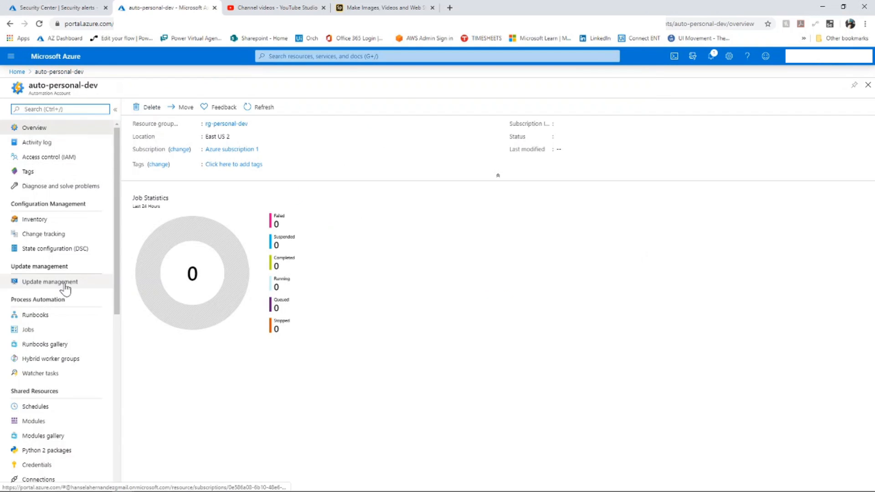
pyautogui.click(65, 285)
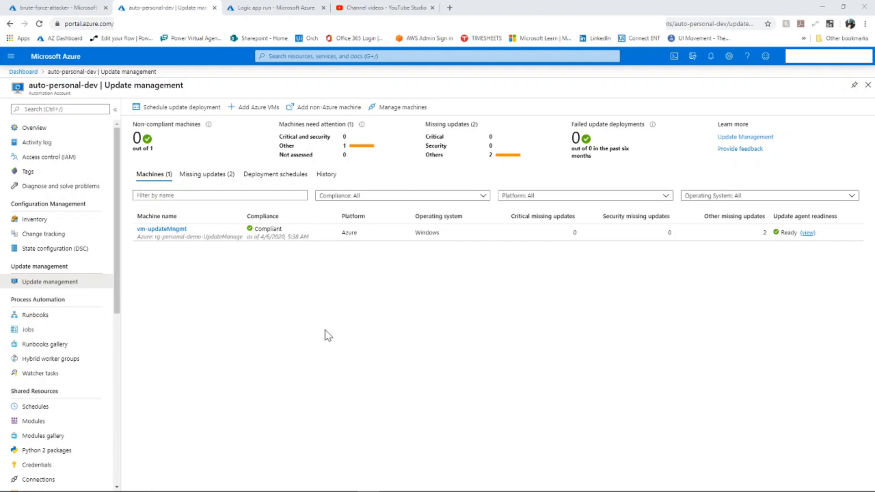
# - Review the machines' missing updates and check which Azure virtual machines can be enabled for Update Management
pyautogui.moveTo(426, 136); pyautogui.dragTo(531, 161)
pyautogui.click(448, 159)
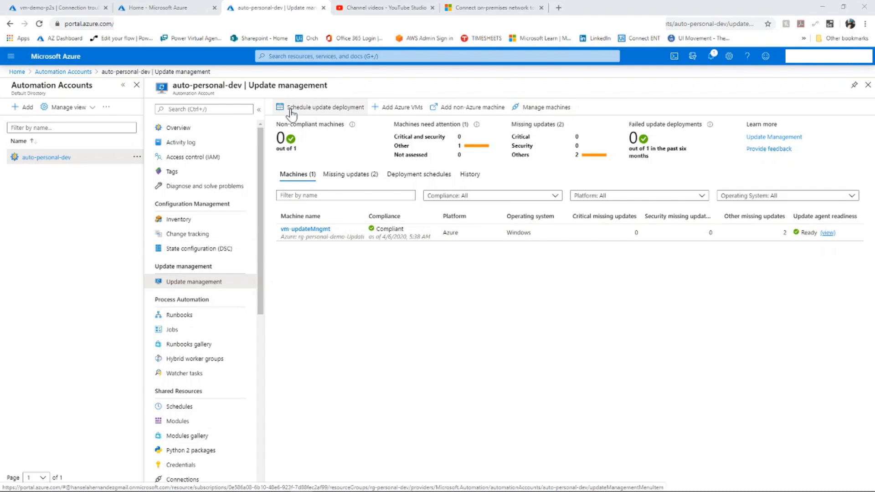
pyautogui.click(392, 110)
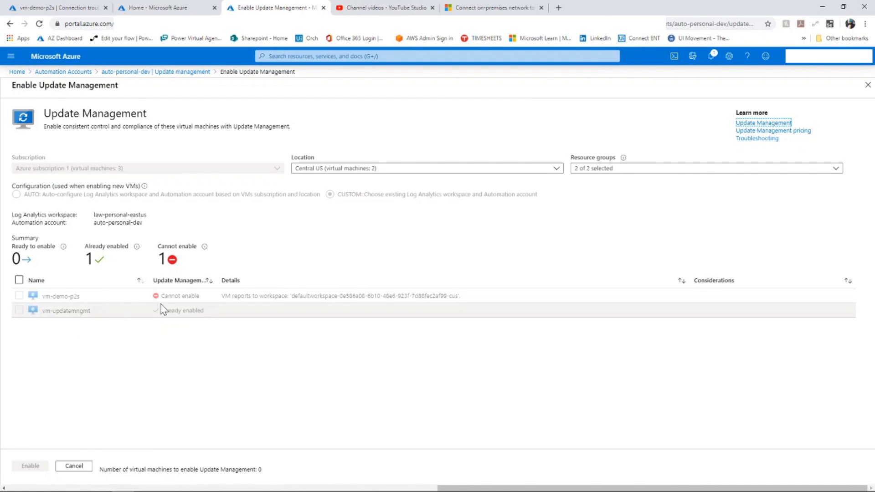
pyautogui.click(182, 72)
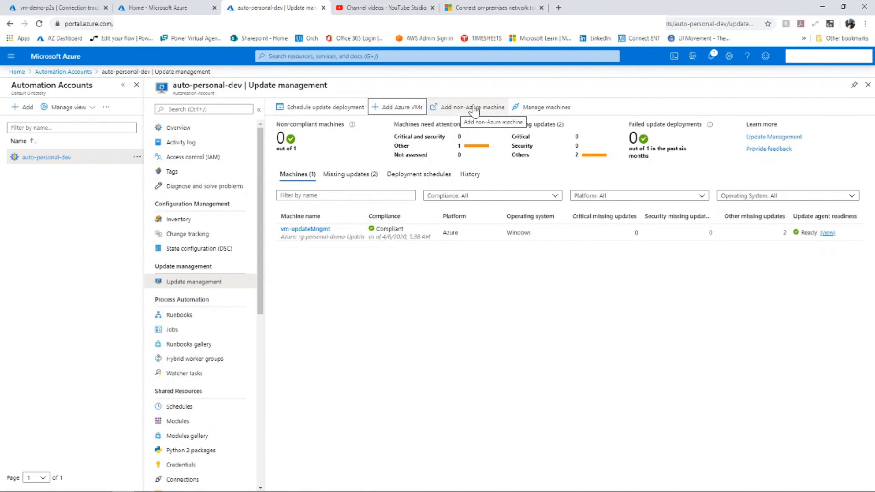
# - Start a new update deployment for Windows and name it vm-updateMngmnt
pyautogui.click(308, 107)
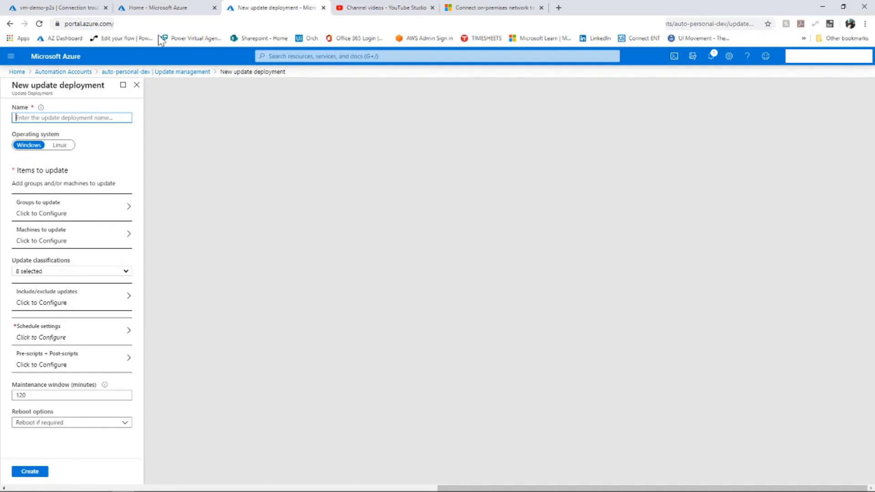
pyautogui.write('vm-')
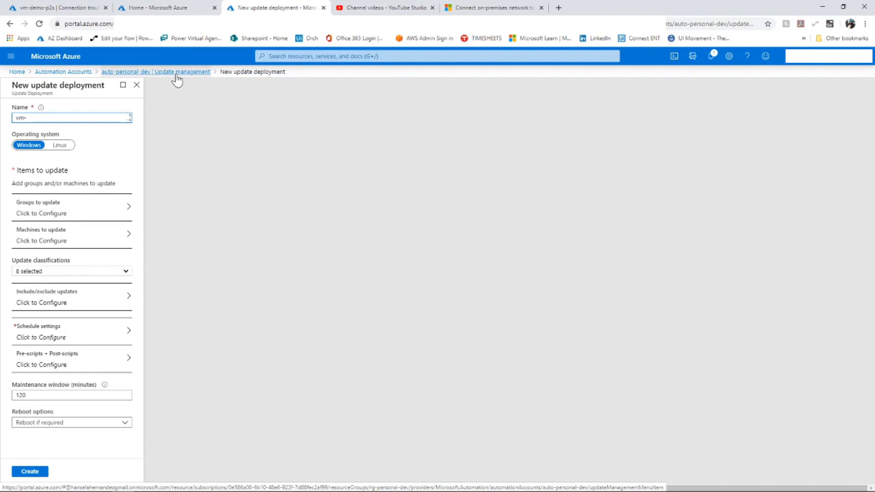
pyautogui.write('updateMa')
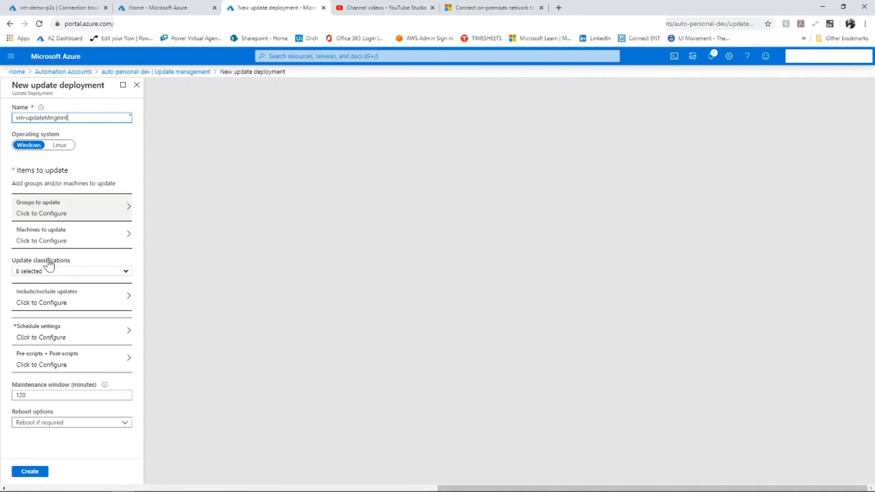
# - Filter the Azure group to update by Azure subscription 1 and the rg-personal-demos resource group
pyautogui.click(112, 206)
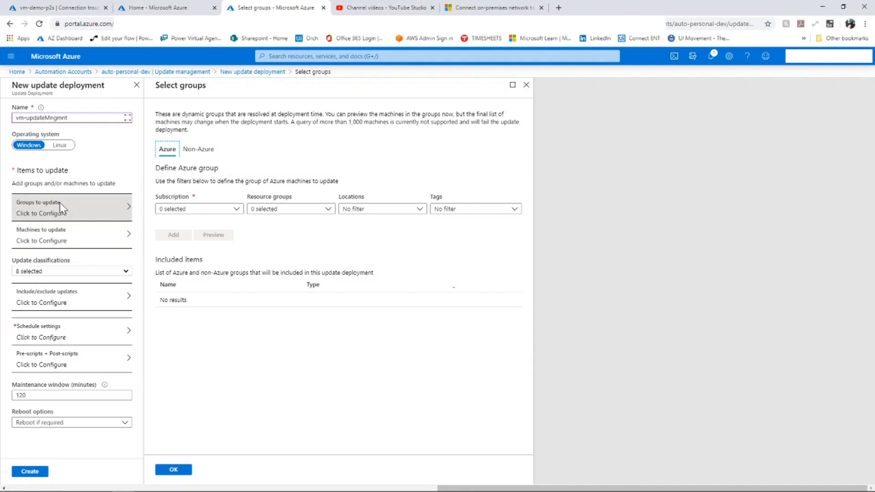
pyautogui.click(238, 211)
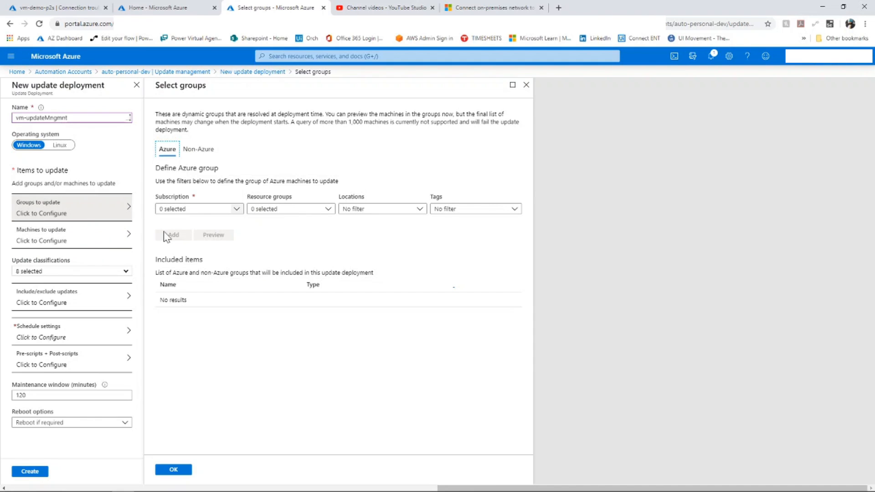
pyautogui.click(181, 255)
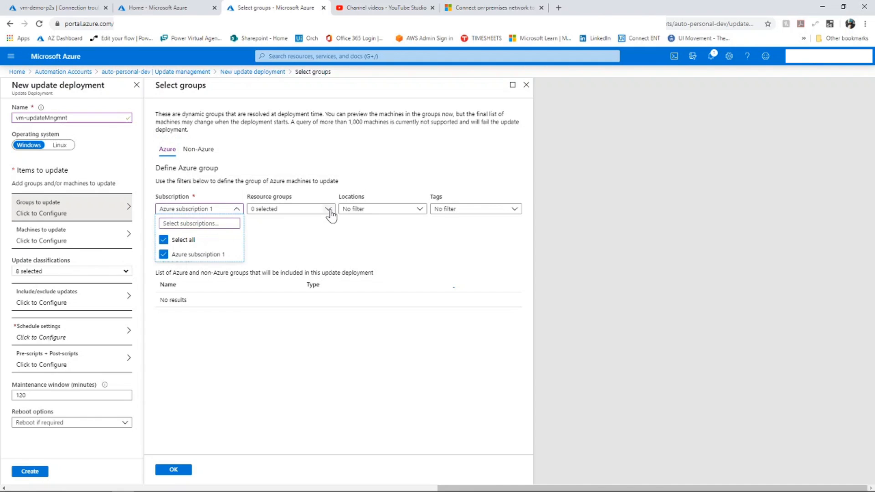
pyautogui.click(329, 211)
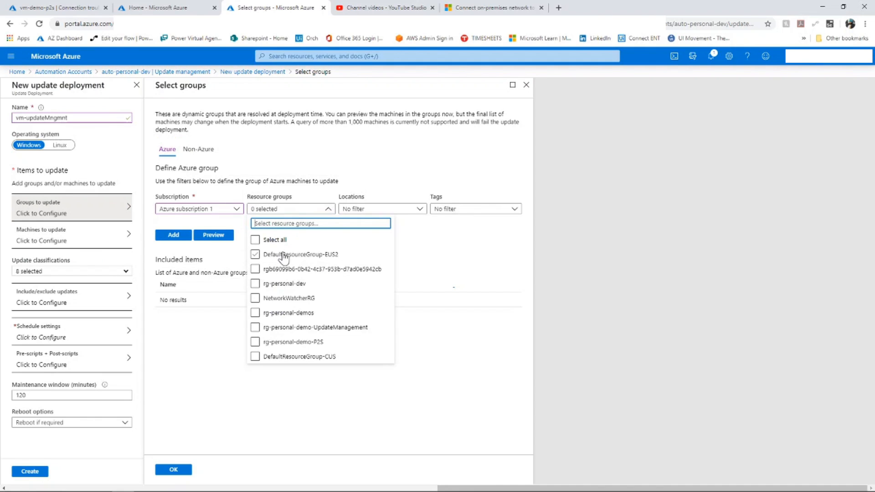
pyautogui.click(275, 240)
pyautogui.click(283, 317)
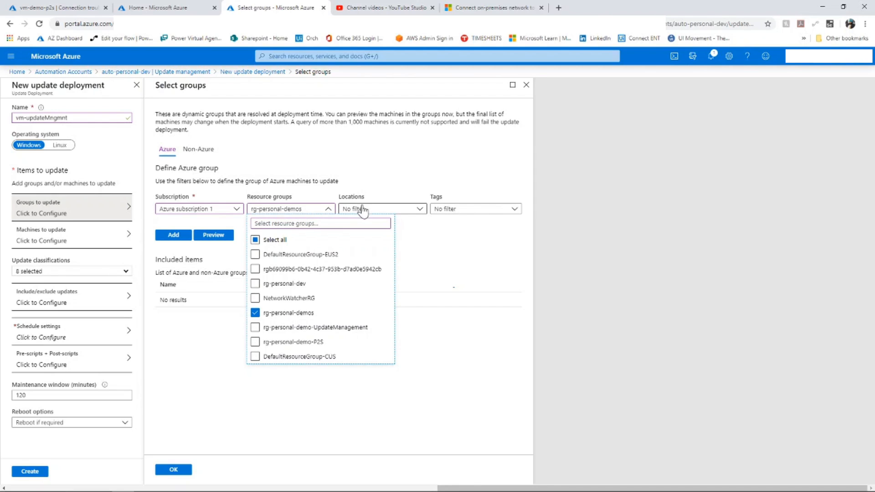
# - Filter the group by the Resource Name tag vm-updateMngmt and confirm the group selection without adding it to the included items
pyautogui.click(419, 210)
pyautogui.click(513, 211)
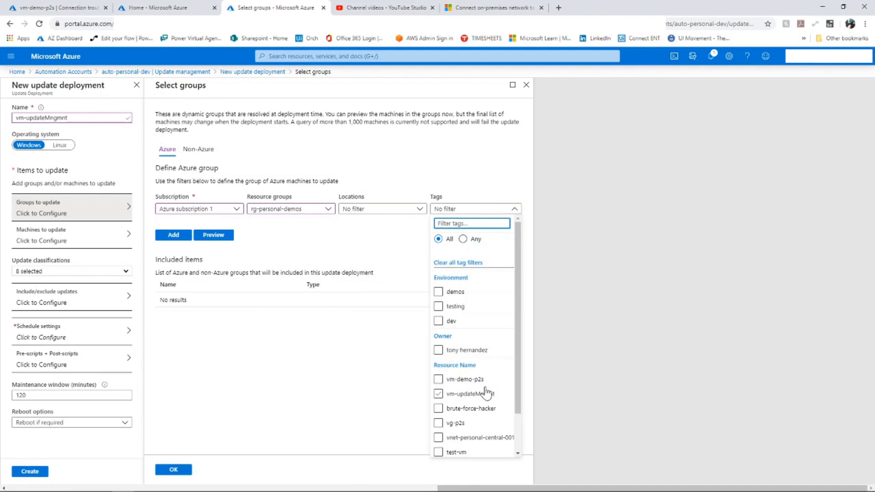
pyautogui.click(490, 399)
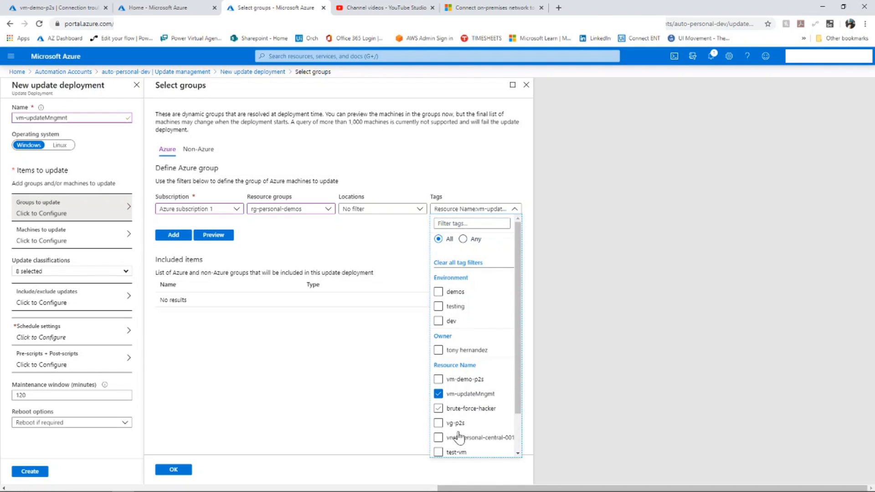
pyautogui.scroll(-1, 458, 378)
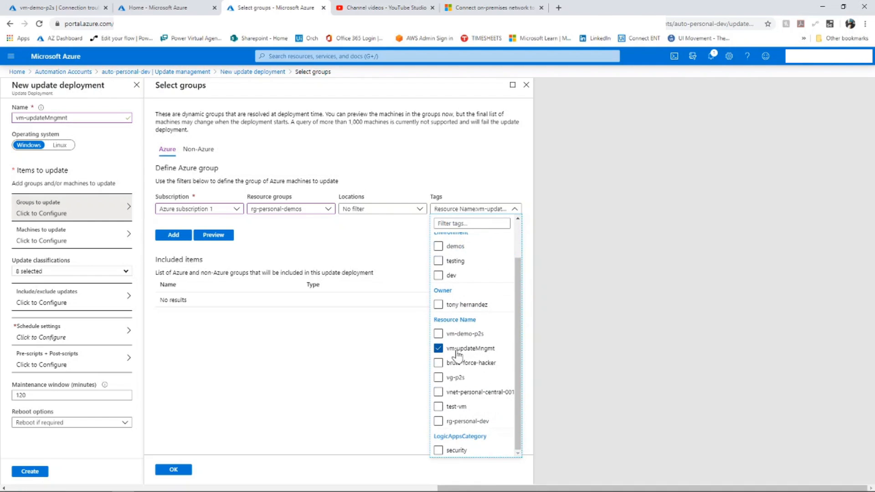
pyautogui.click(513, 211)
pyautogui.click(43, 244)
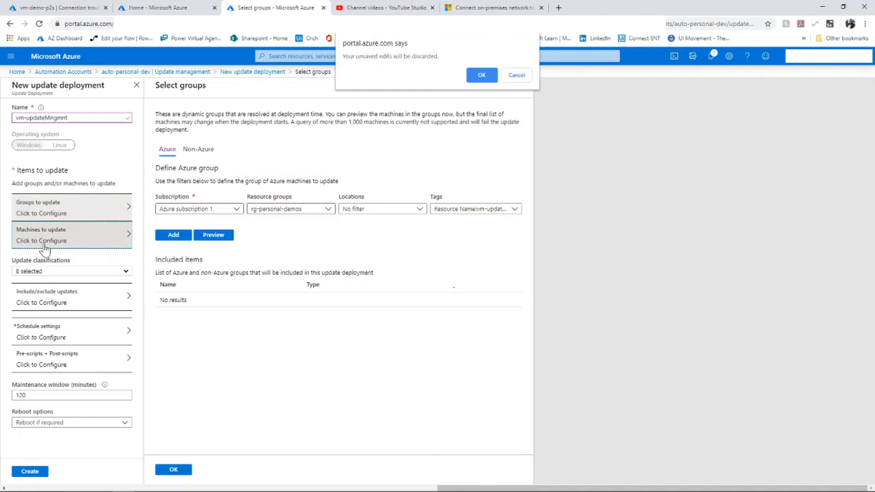
pyautogui.click(510, 77)
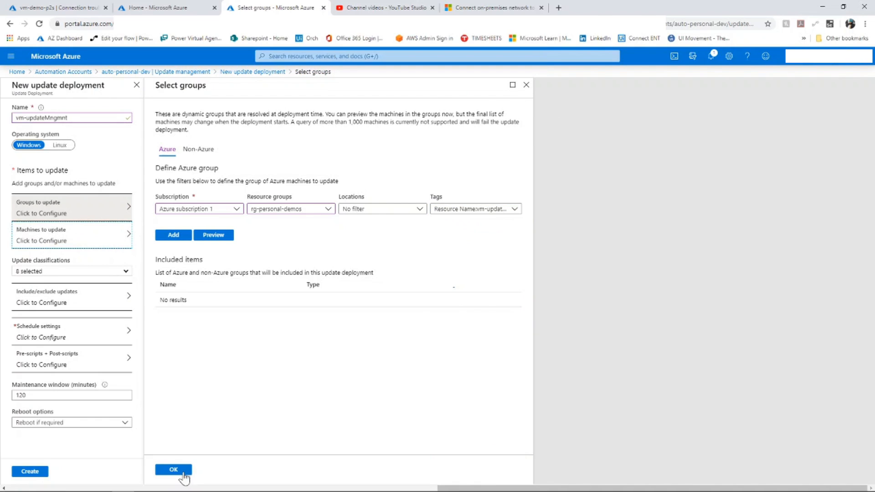
pyautogui.click(191, 468)
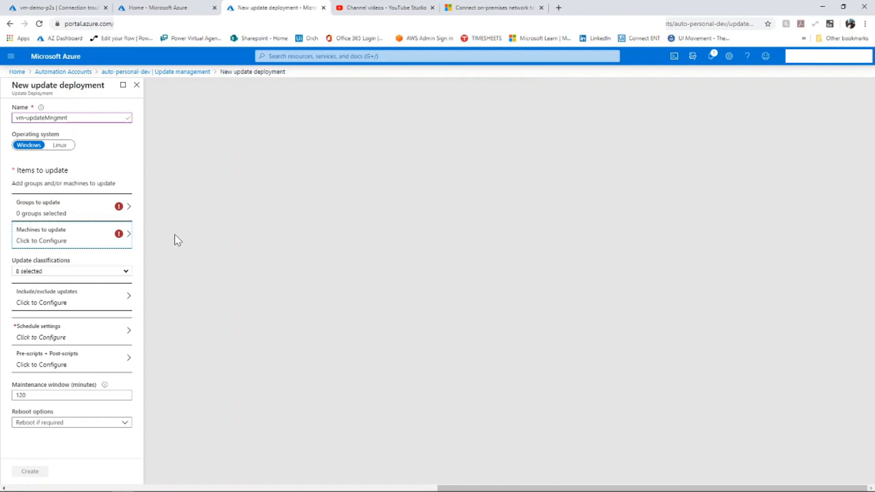
# - Reopen the groups to update and restrict the Azure group to Azure subscription 1 and resource group rg-personal-demos
pyautogui.click(67, 212)
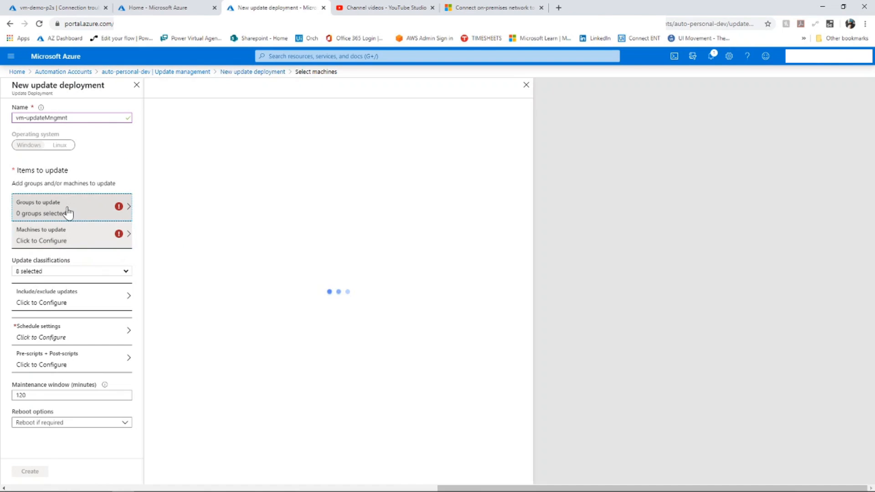
pyautogui.click(68, 208)
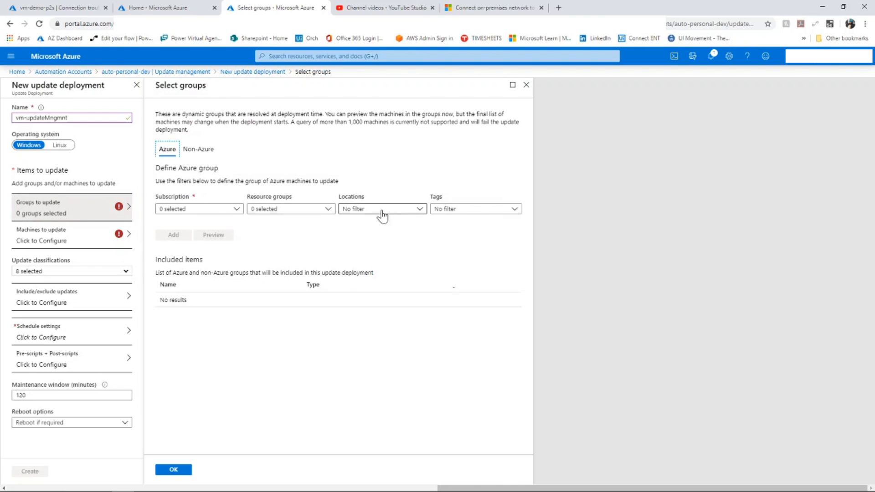
pyautogui.click(198, 212)
pyautogui.click(202, 254)
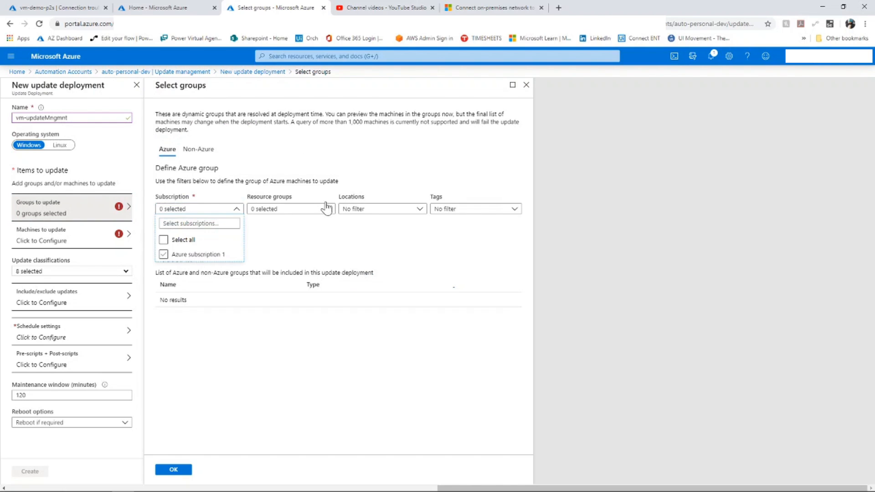
pyautogui.click(283, 210)
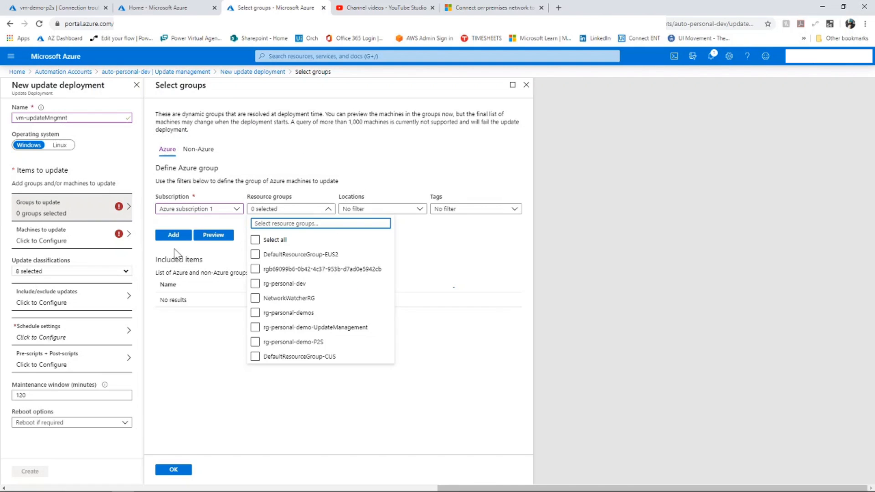
pyautogui.click(293, 314)
# - Filter by the Resource Name tag vm-updateMngmt, add the group to the deployment's included items and confirm the selection
pyautogui.click(469, 209)
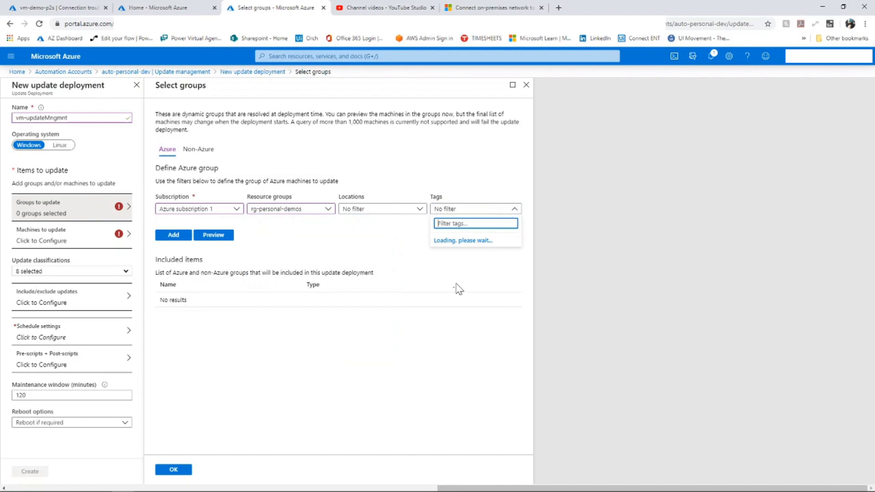
pyautogui.click(456, 293)
pyautogui.click(458, 294)
pyautogui.click(465, 396)
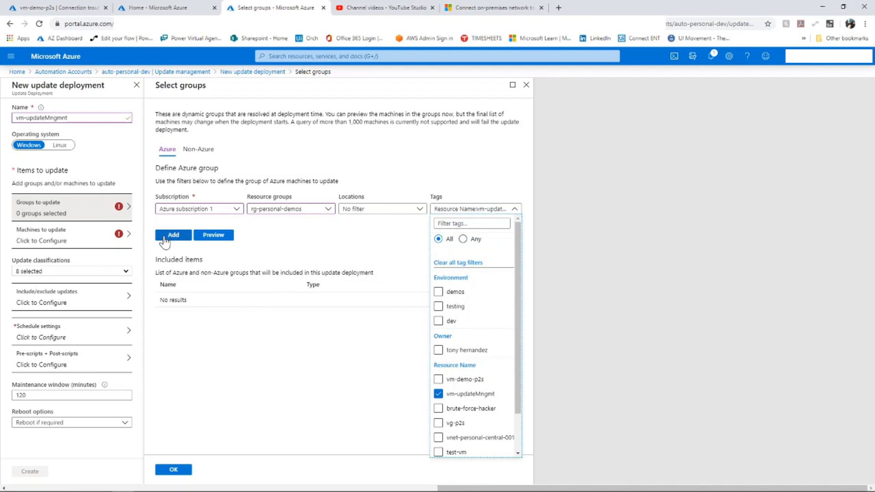
pyautogui.click(170, 235)
pyautogui.click(173, 470)
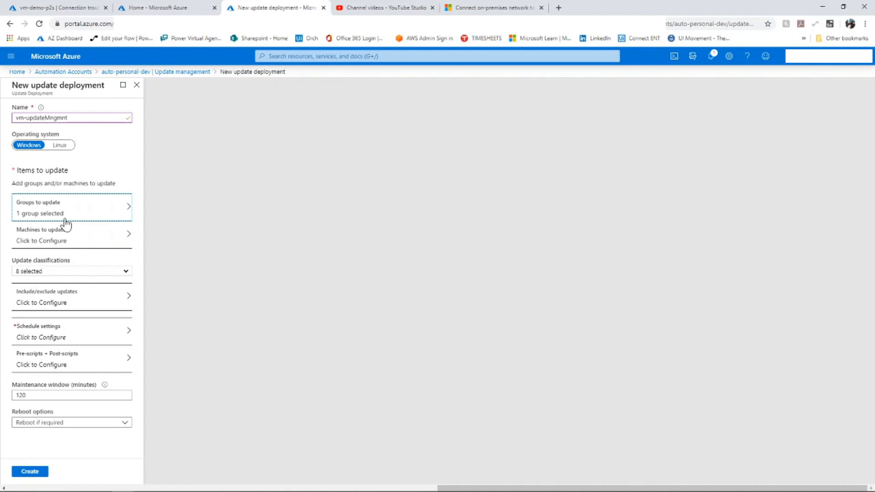
# - Choose Machines as the type of items to update and select the vm-updateMngmt machine for the deployment
pyautogui.click(65, 228)
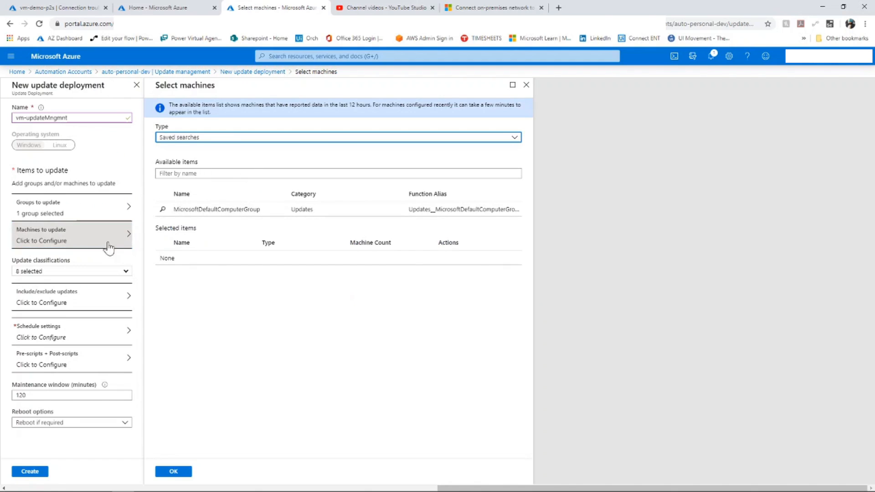
pyautogui.click(195, 138)
pyautogui.click(184, 180)
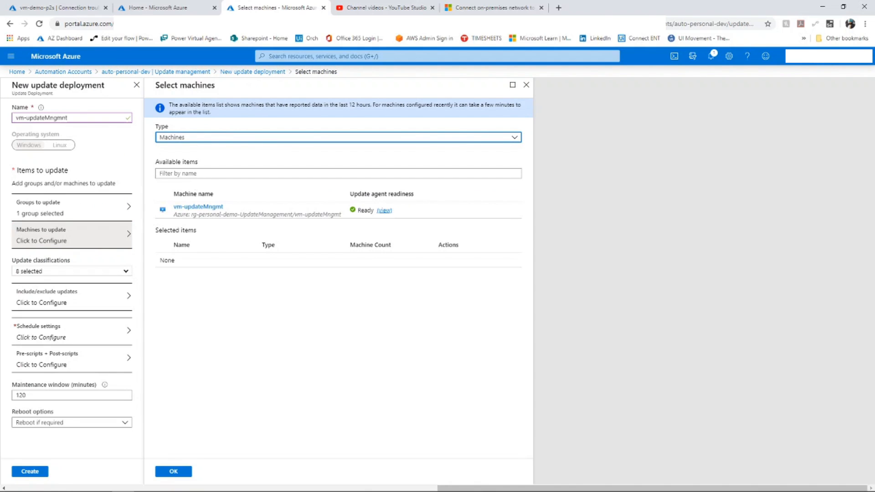
pyautogui.click(210, 211)
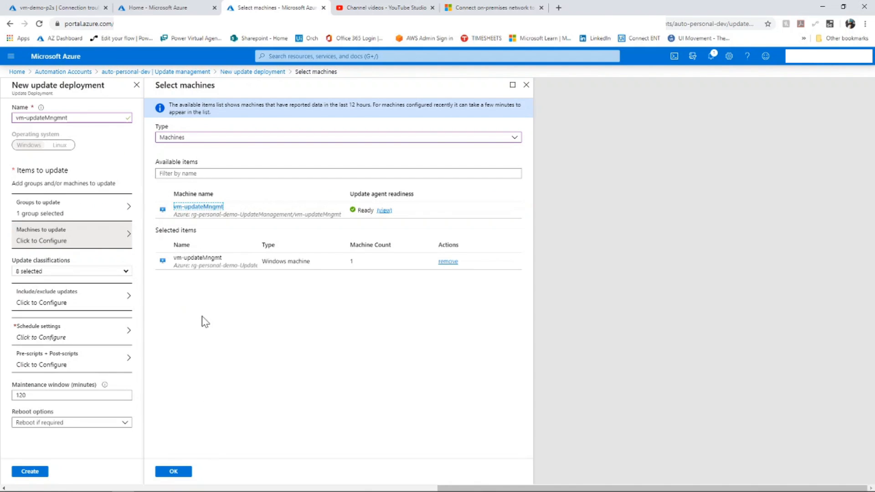
pyautogui.click(184, 471)
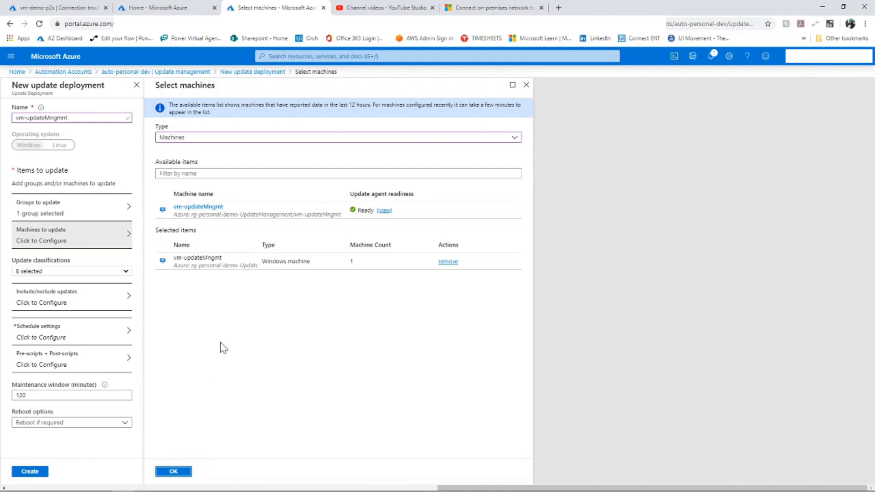
pyautogui.click(173, 473)
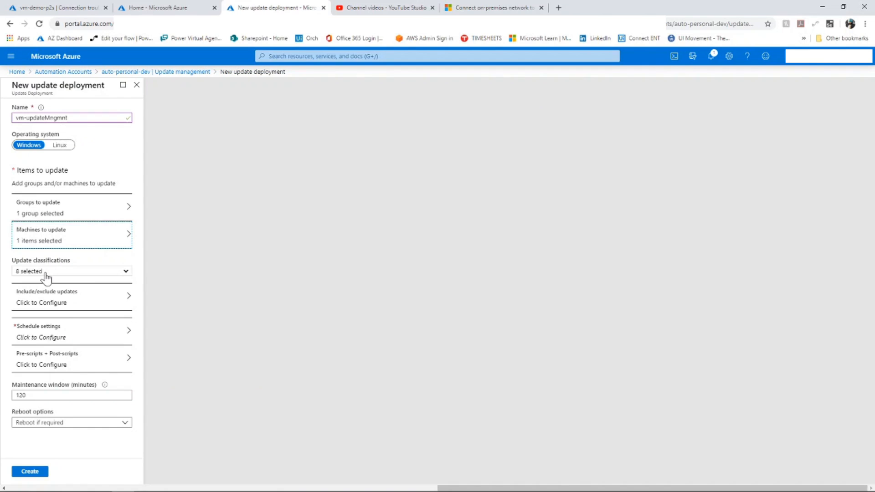
# - Review the update classifications offered for the deployment, leaving all of them selected
pyautogui.click(46, 272)
pyautogui.click(58, 272)
pyautogui.click(60, 272)
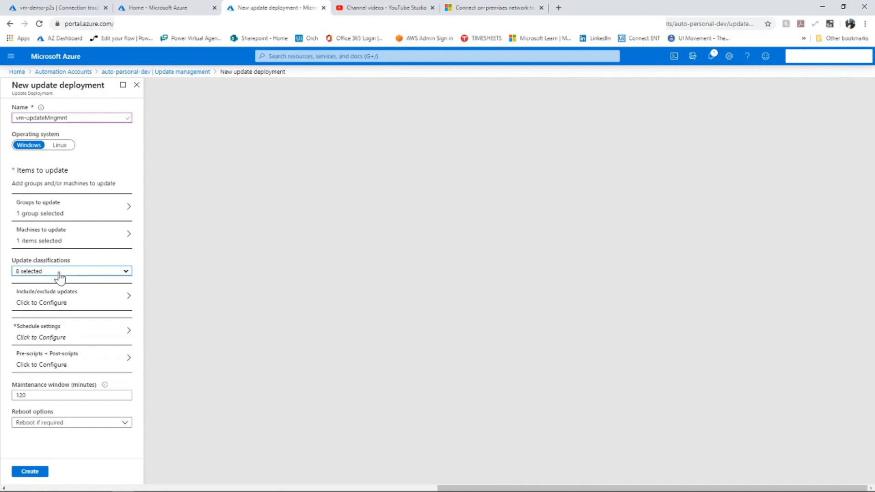
pyautogui.click(122, 272)
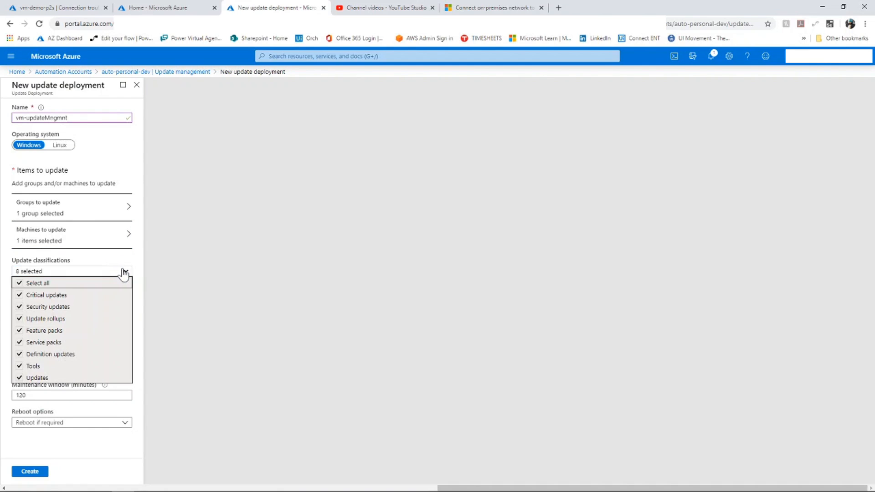
pyautogui.click(115, 272)
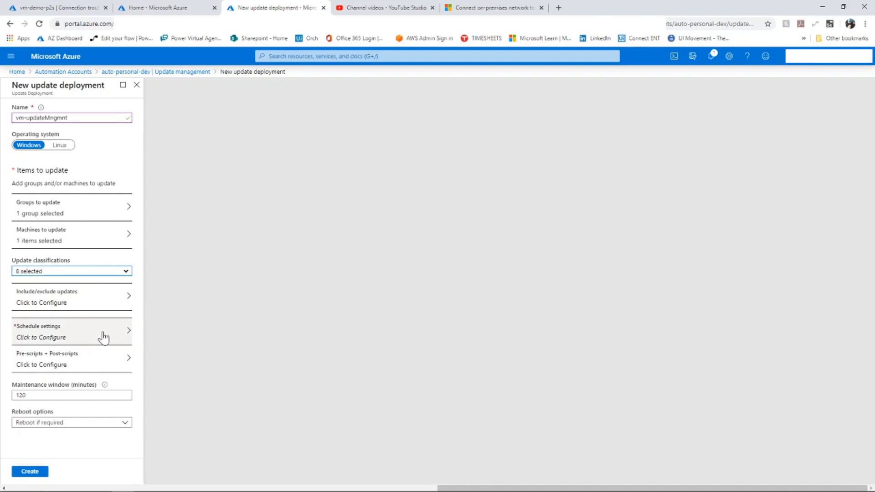
# - Schedule the deployment to run once on 04/06/2020 at 2:11 PM Mountain Time and create it
pyautogui.click(122, 331)
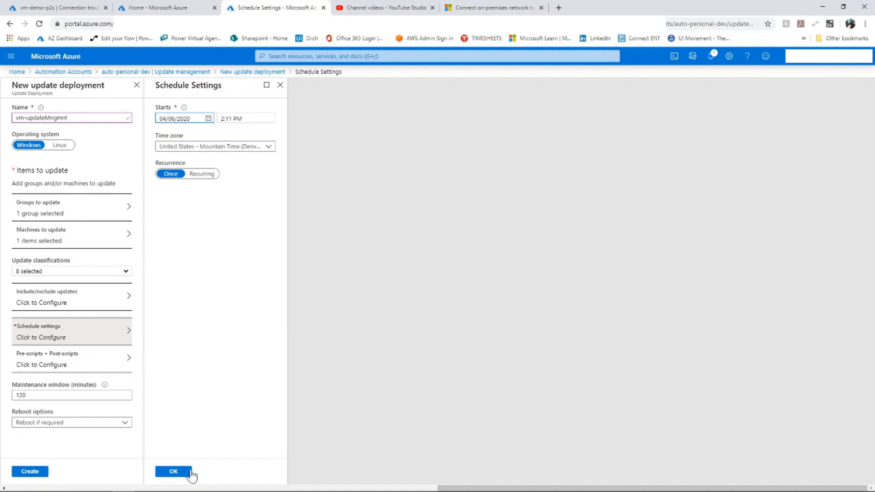
pyautogui.click(176, 473)
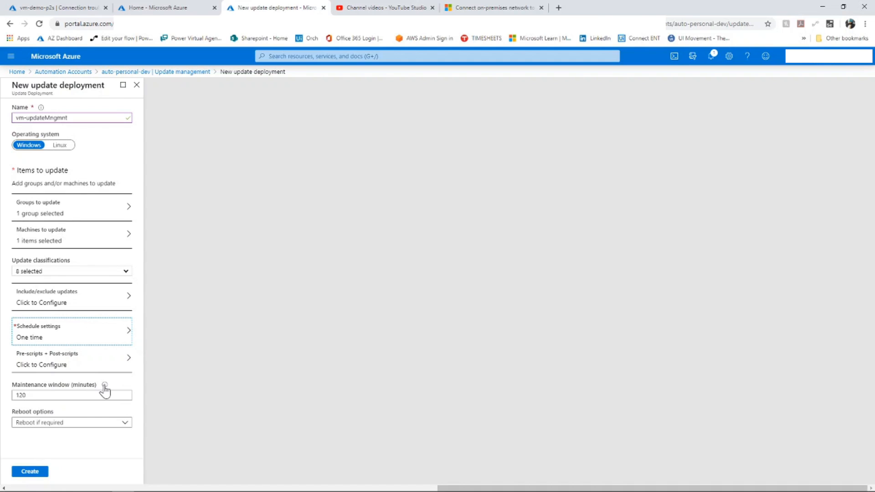
pyautogui.moveTo(105, 385)
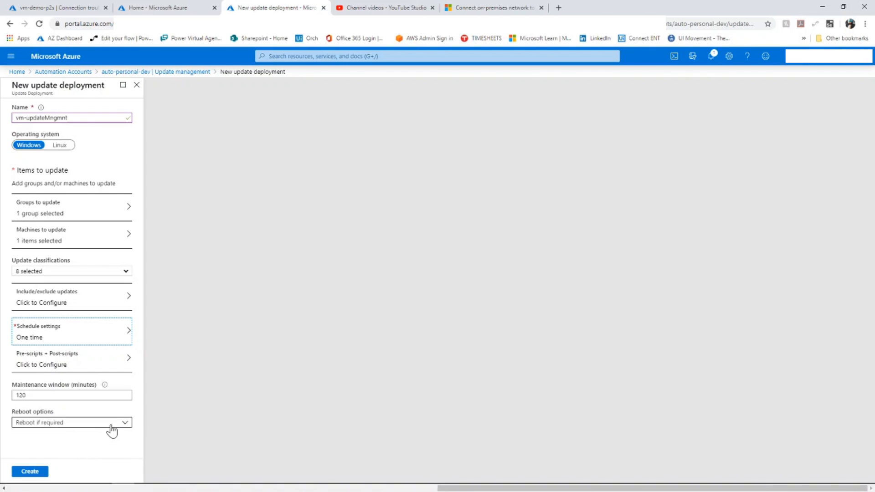
pyautogui.click(42, 469)
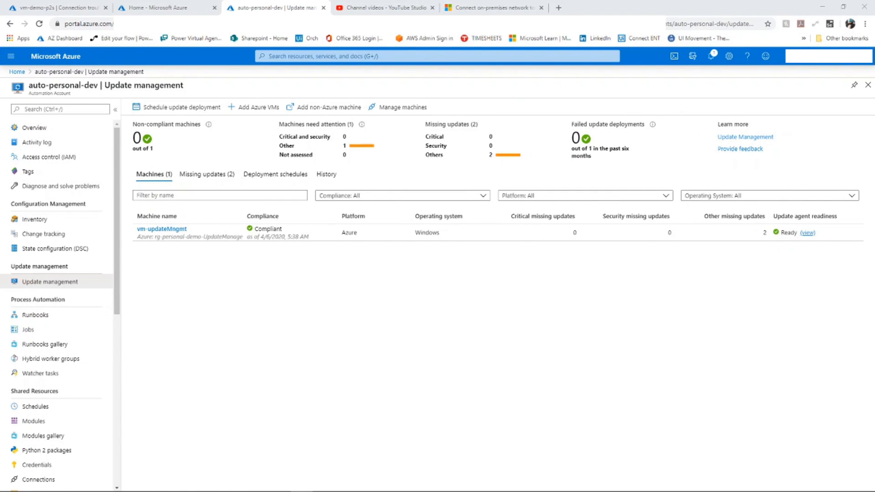
# - View the deployment schedules of auto-personal-dev and open the vm-updateMngmnt update deployment
pyautogui.click(274, 178)
pyautogui.click(274, 177)
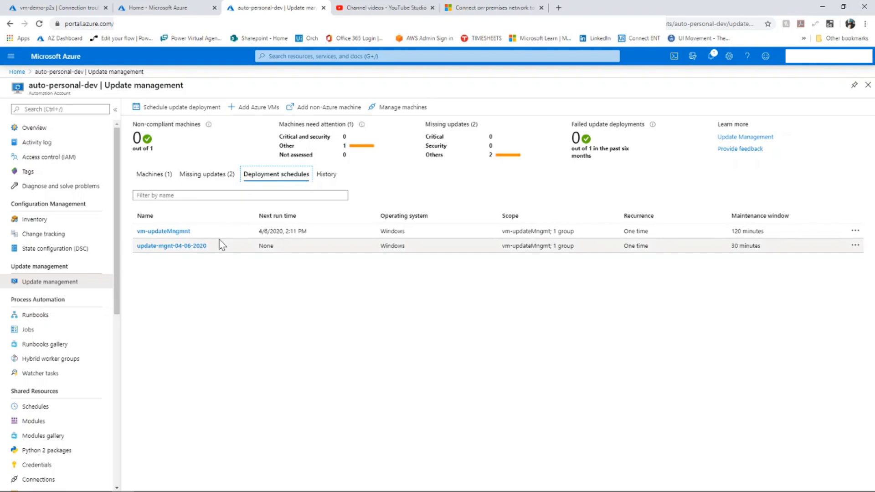
pyautogui.click(176, 232)
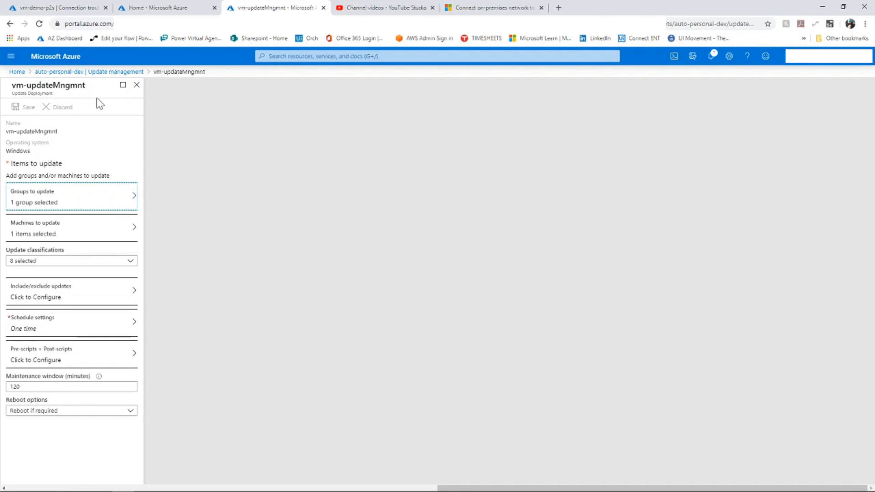
# - Close the vm-updateMngmnt deployment settings and view the update deployment history of auto-personal-dev
pyautogui.click(135, 82)
pyautogui.click(135, 85)
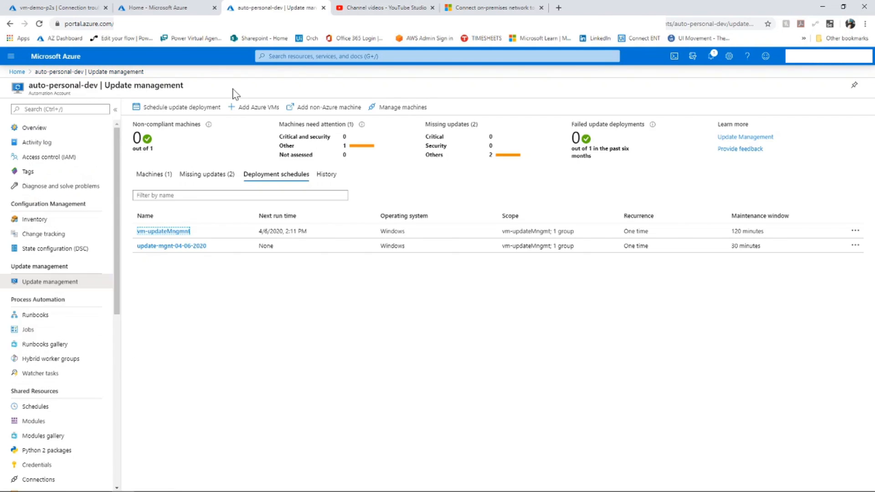
pyautogui.click(325, 177)
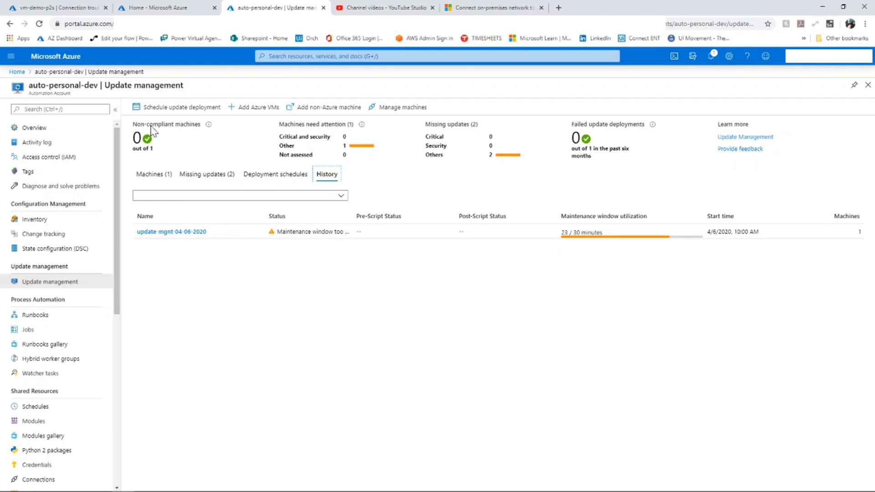
pyautogui.click(37, 127)
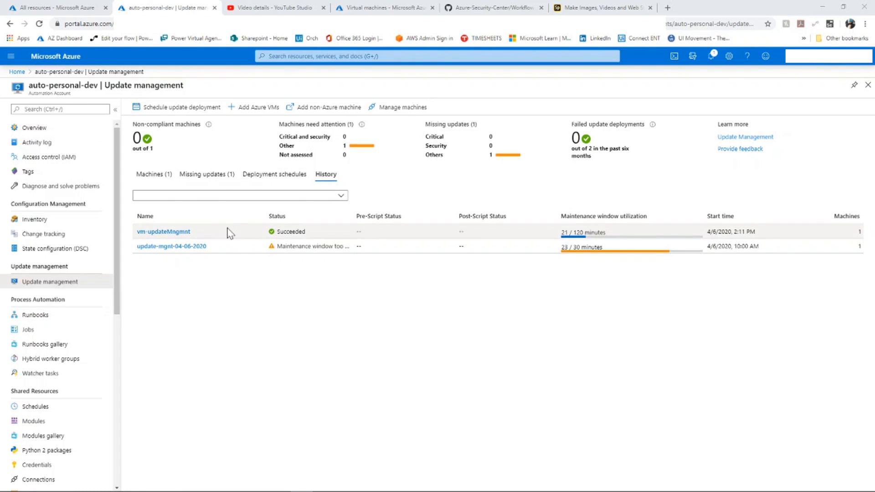
# - Review the run details of the vm-updateMngmnt deployment from the history and check the update compliance of the vm-updateMngmt machine
pyautogui.click(177, 233)
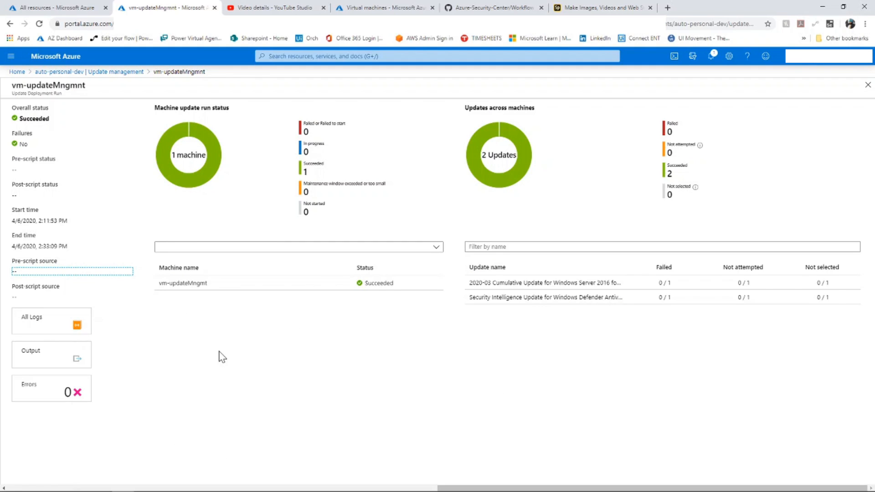
pyautogui.click(68, 75)
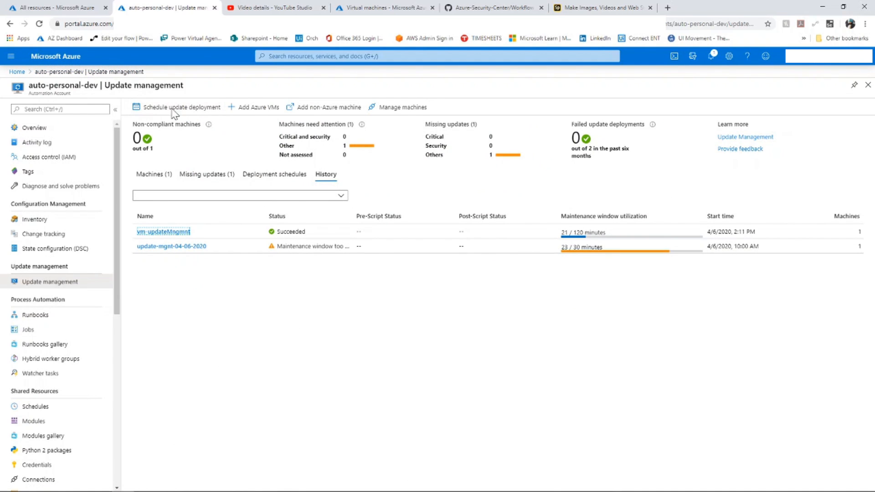
pyautogui.click(151, 176)
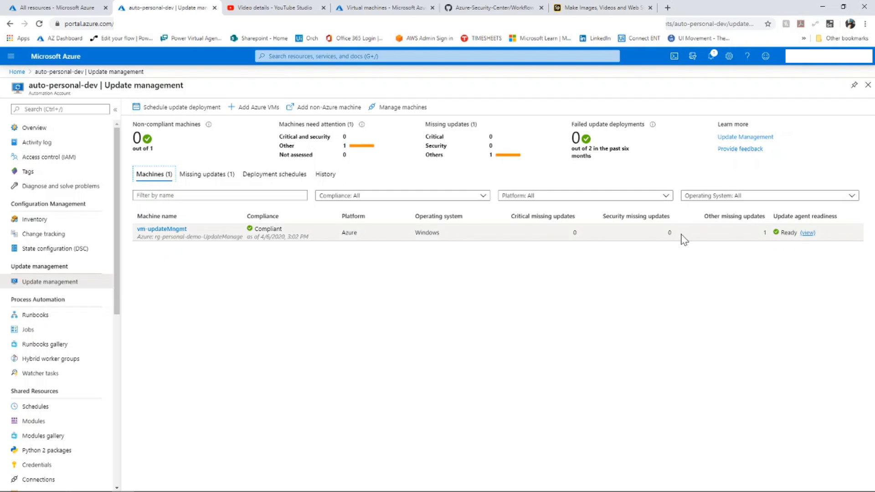
pyautogui.click(229, 115)
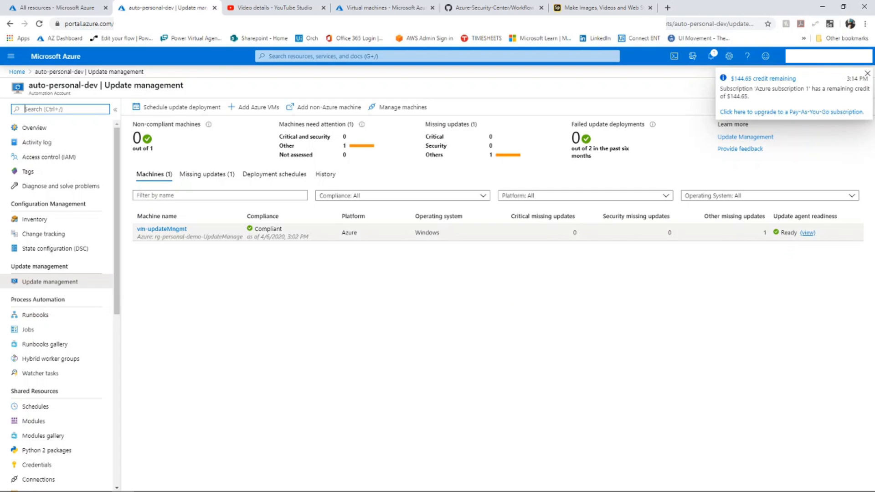
pyautogui.click(320, 175)
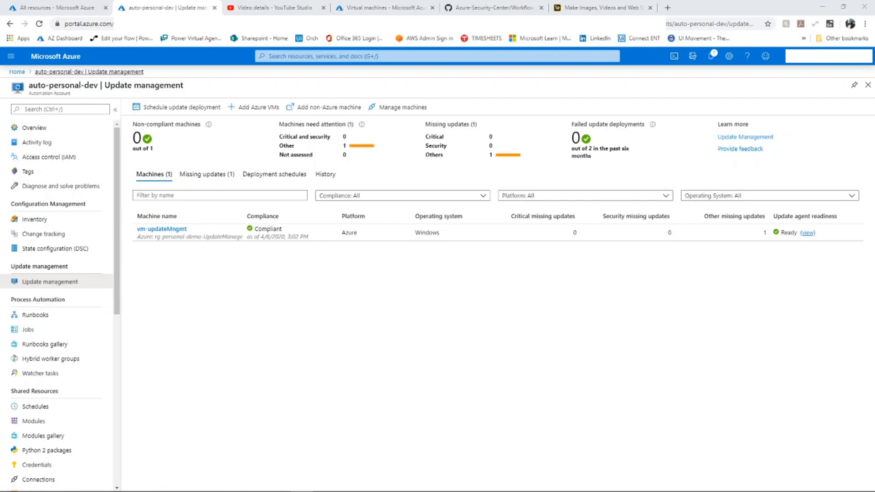
# - Return to the portal home, reopen Update management for the auto-personal-dev automation account, and view its deployment history and machines list
pyautogui.click(18, 72)
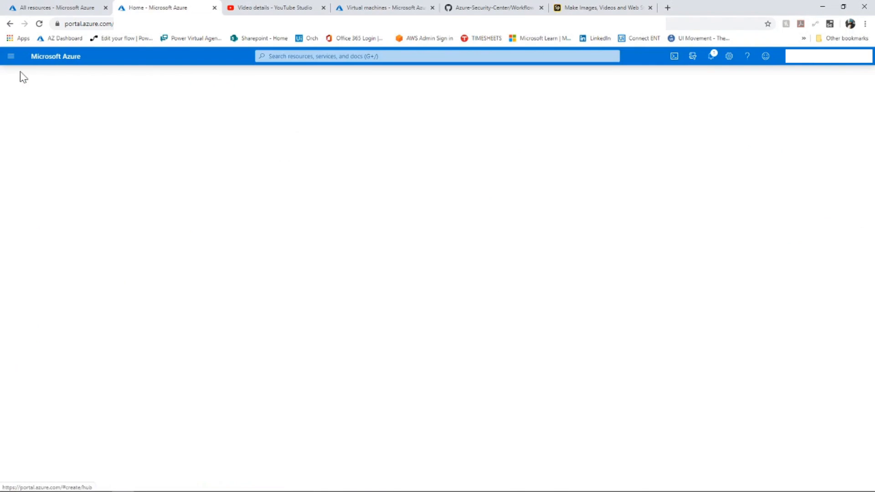
pyautogui.moveTo(314, 111)
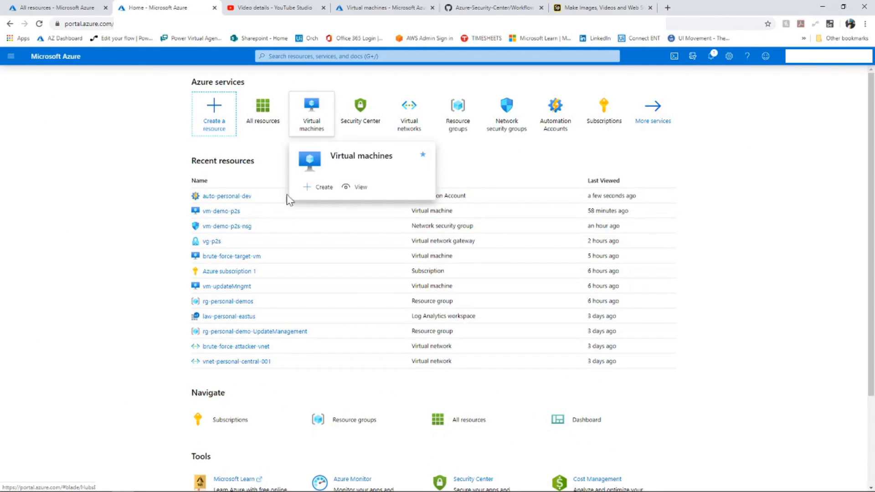
pyautogui.click(223, 196)
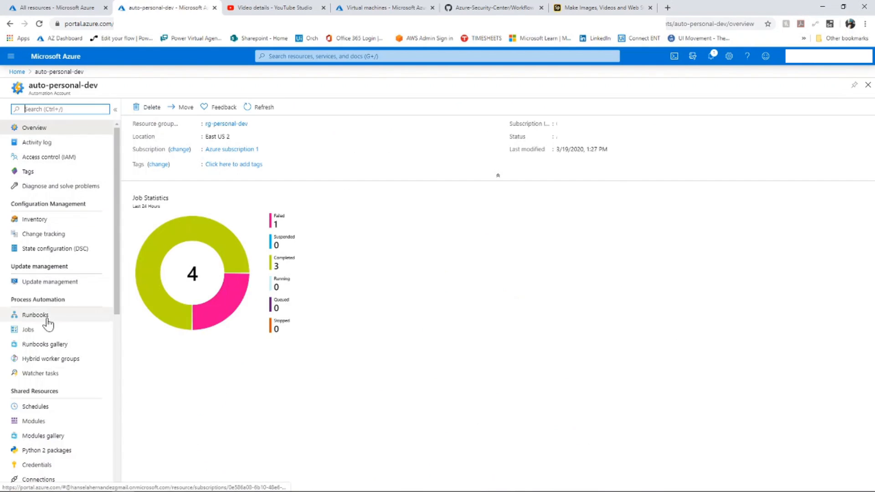
pyautogui.click(56, 283)
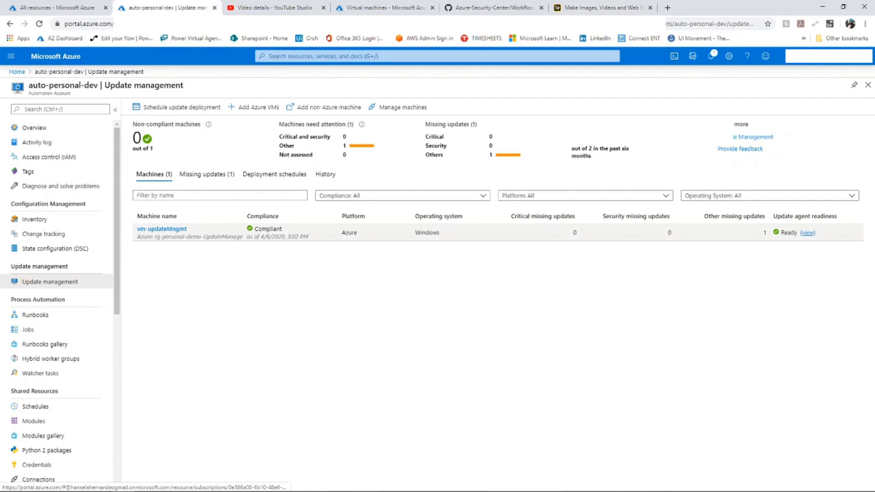
pyautogui.click(326, 174)
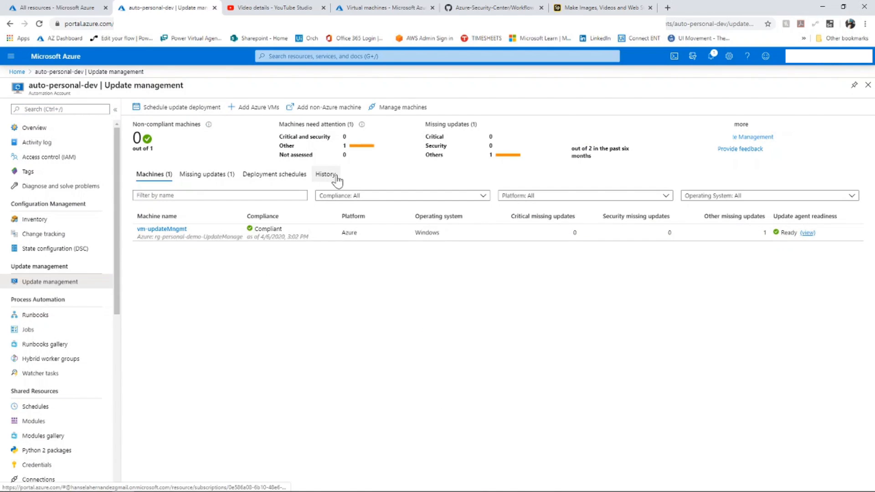
pyautogui.click(165, 174)
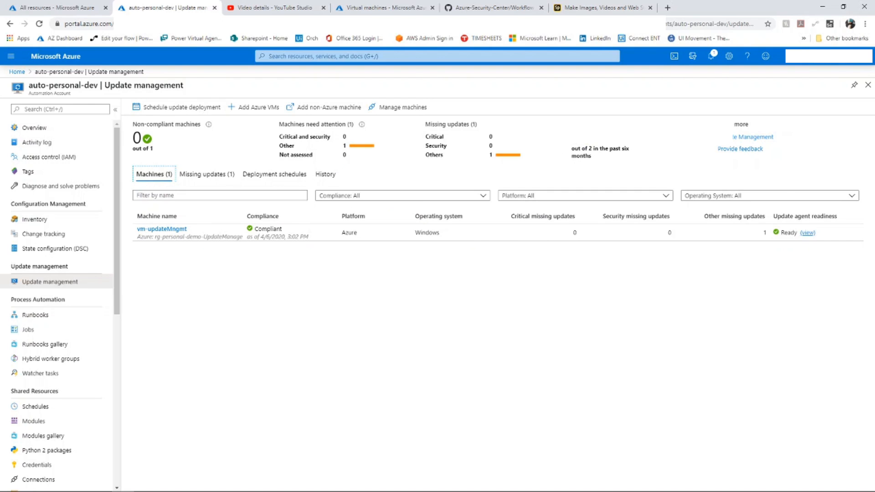